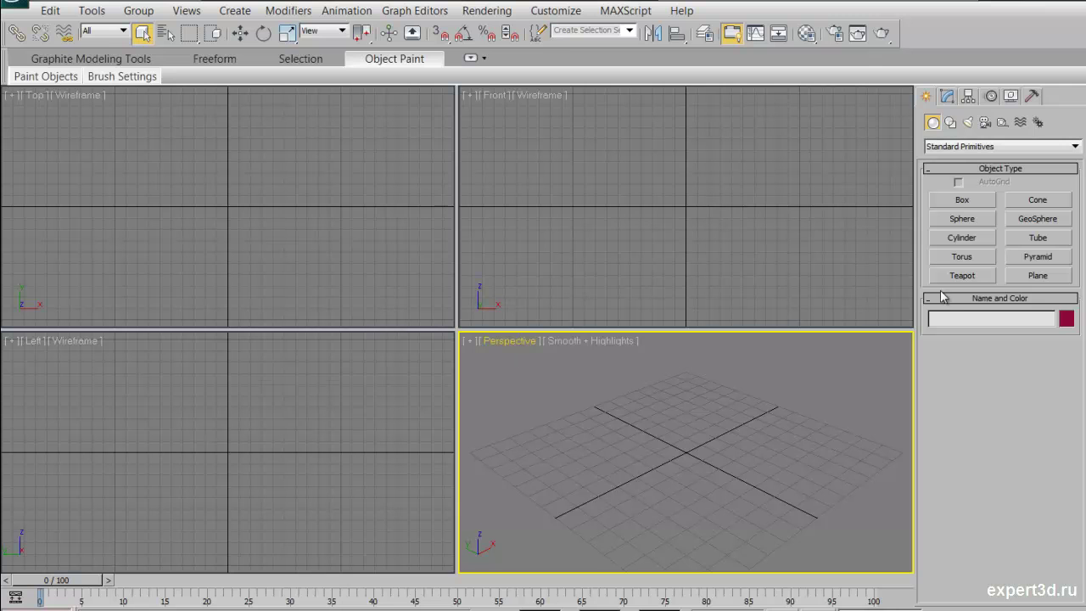
Create a plane about 192 × 201 in the Top view with 20 length and 20 width segments
left_click(1033, 280)
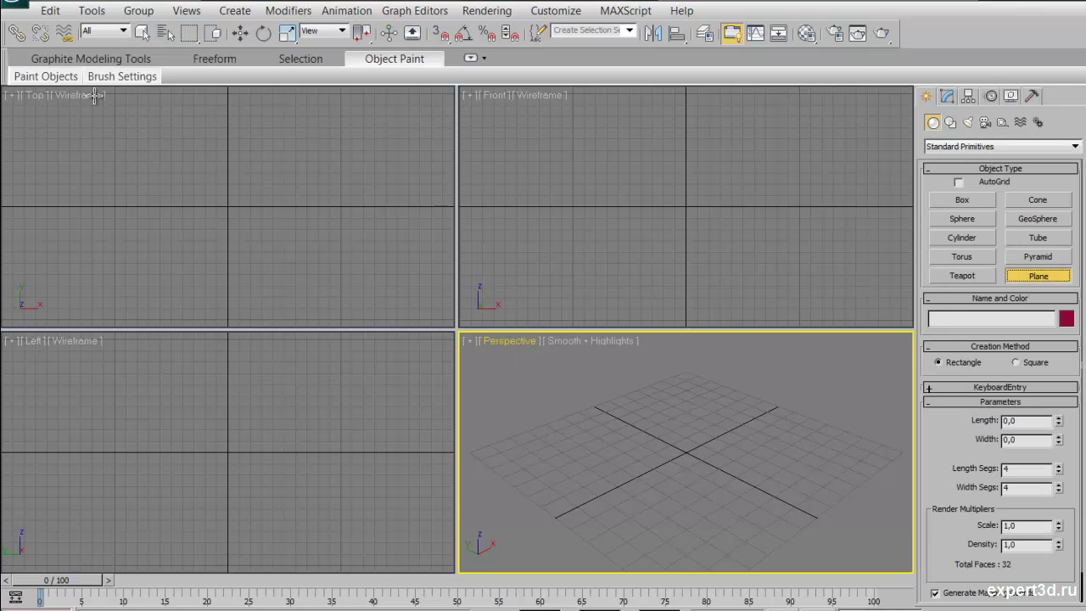
left_click_drag(117, 96, 343, 313)
left_click(947, 96)
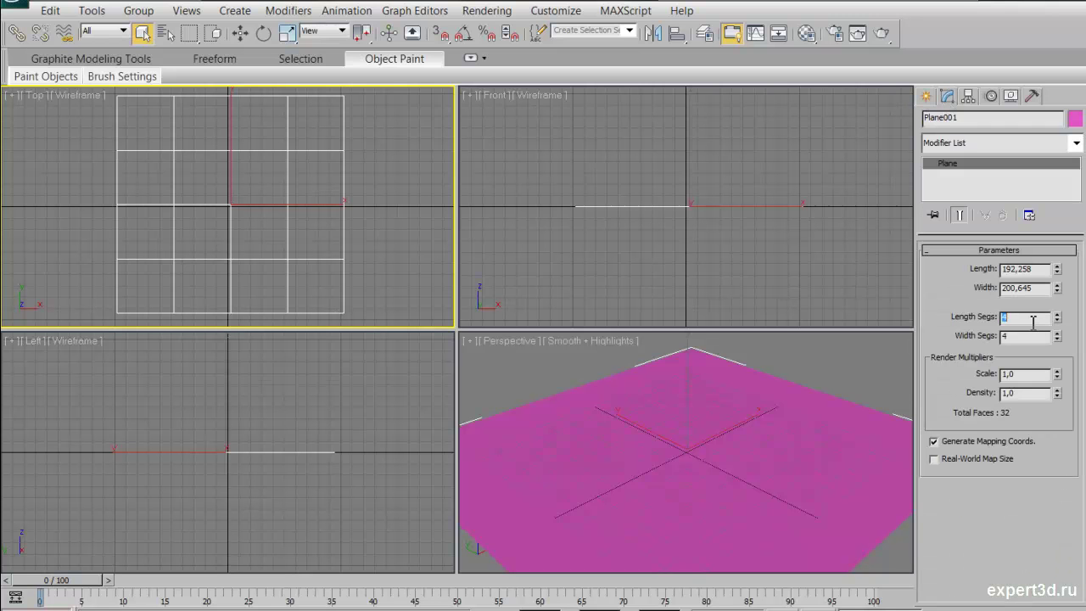
type("20")
key("Tab")
type("20")
key("Return")
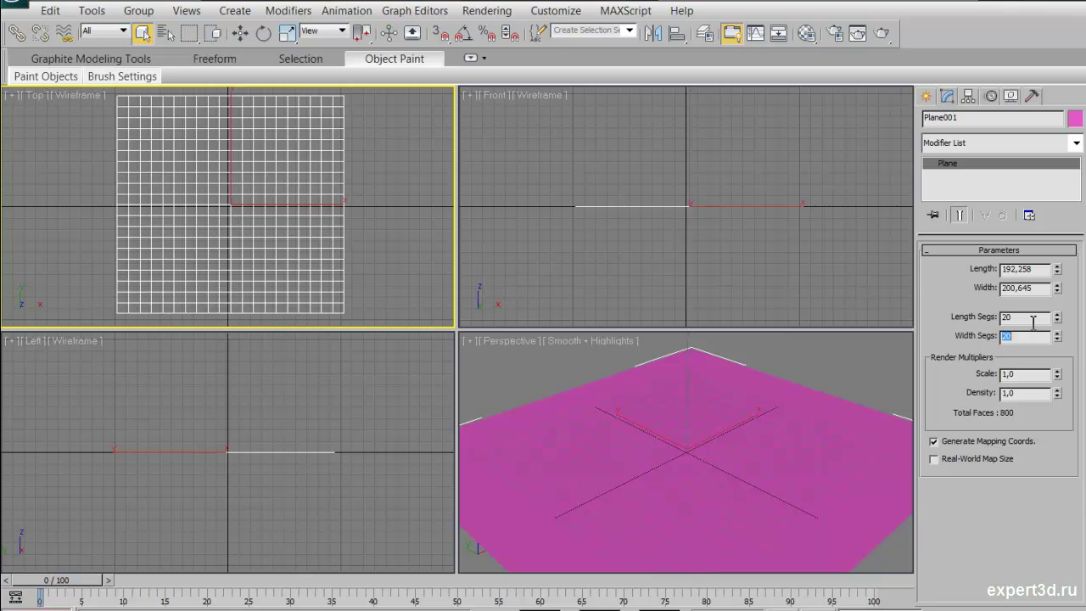
left_click(928, 96)
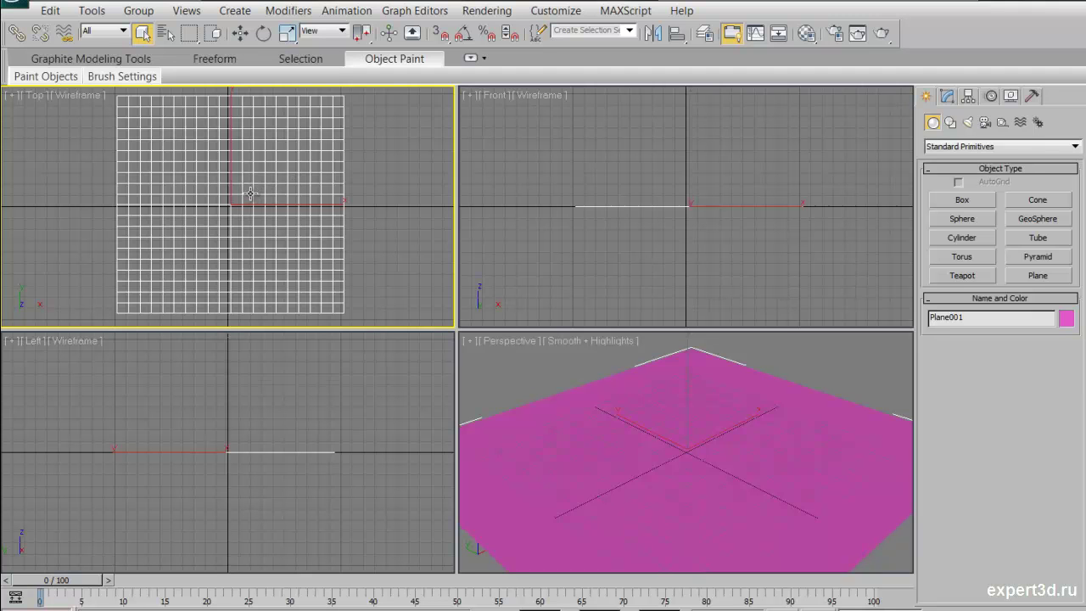
Create a geosphere of radius about 40 at the scene centre and move it down below the plane
left_click(1040, 220)
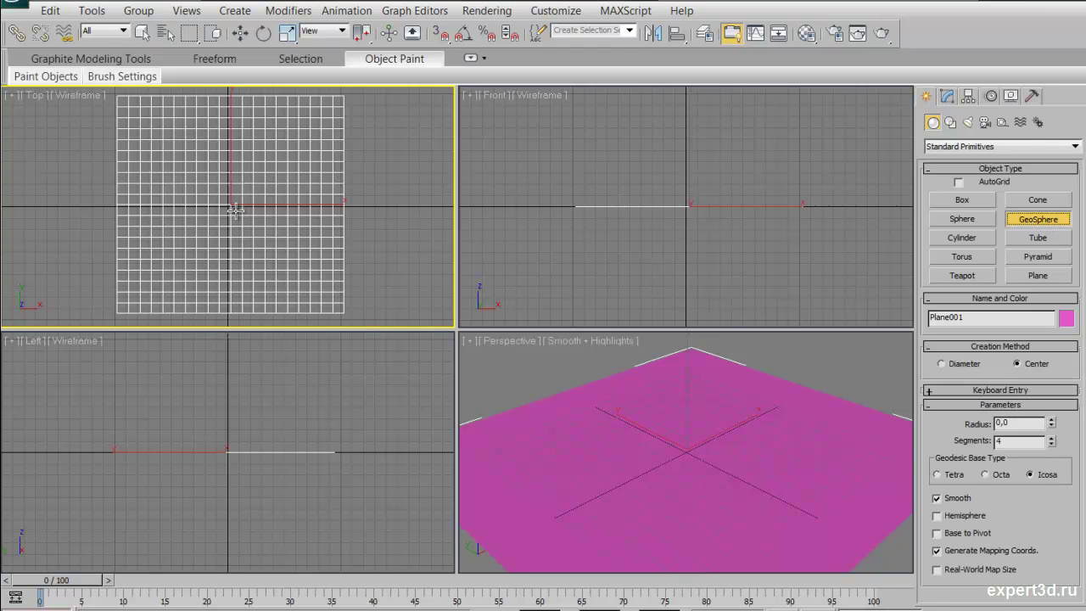
left_click_drag(232, 205, 267, 235)
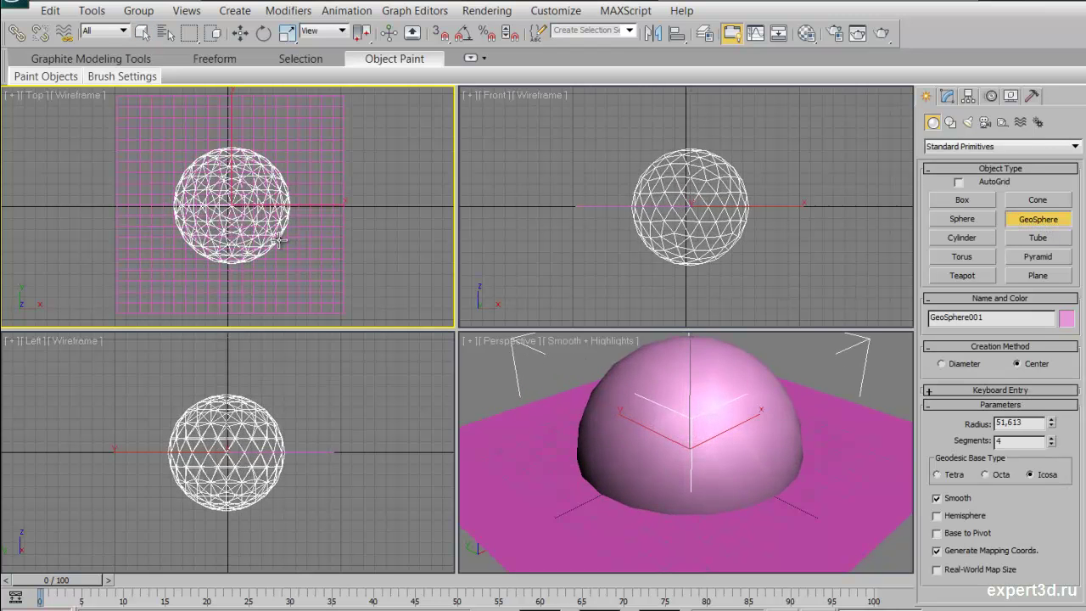
left_click(240, 32)
left_click_drag(689, 135, 690, 204)
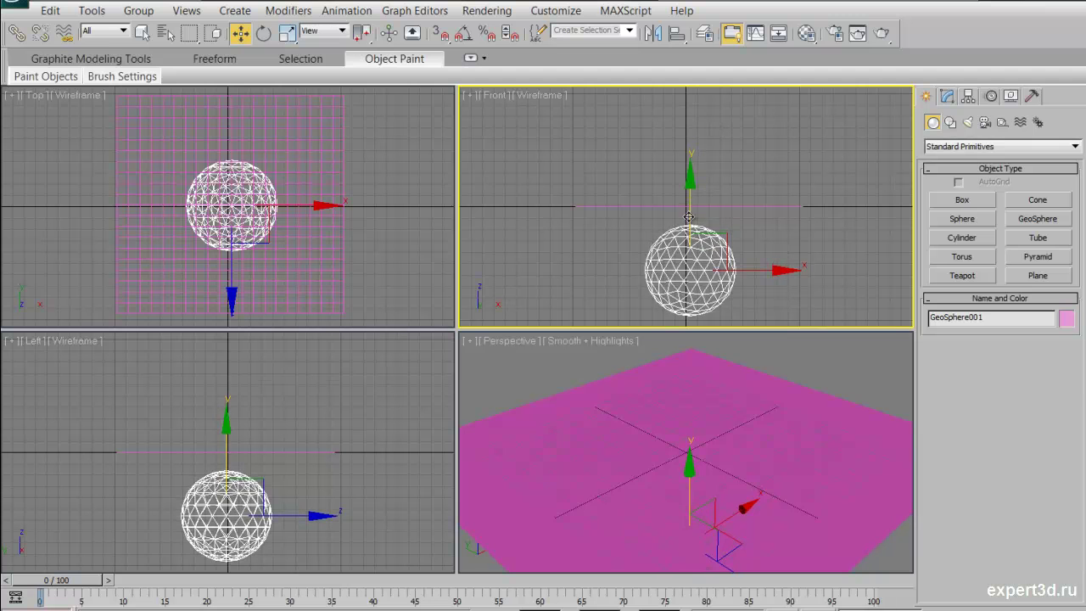
Set the geosphere's object colour to dark blue
left_click(1066, 318)
left_click(629, 314)
left_click(646, 416)
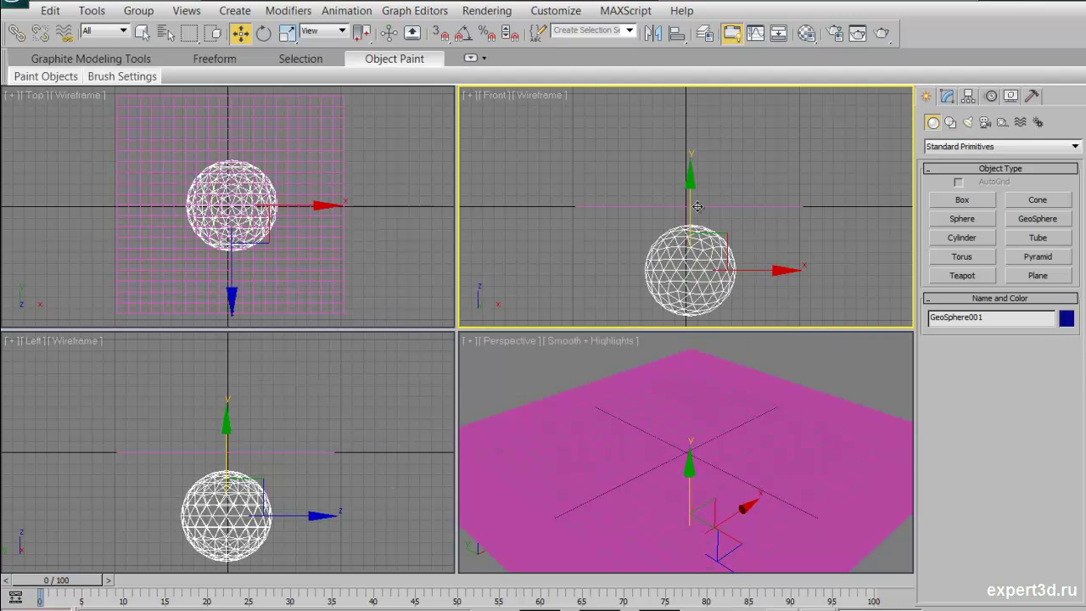
Change Plane001's object colour to yellow
left_click(599, 207)
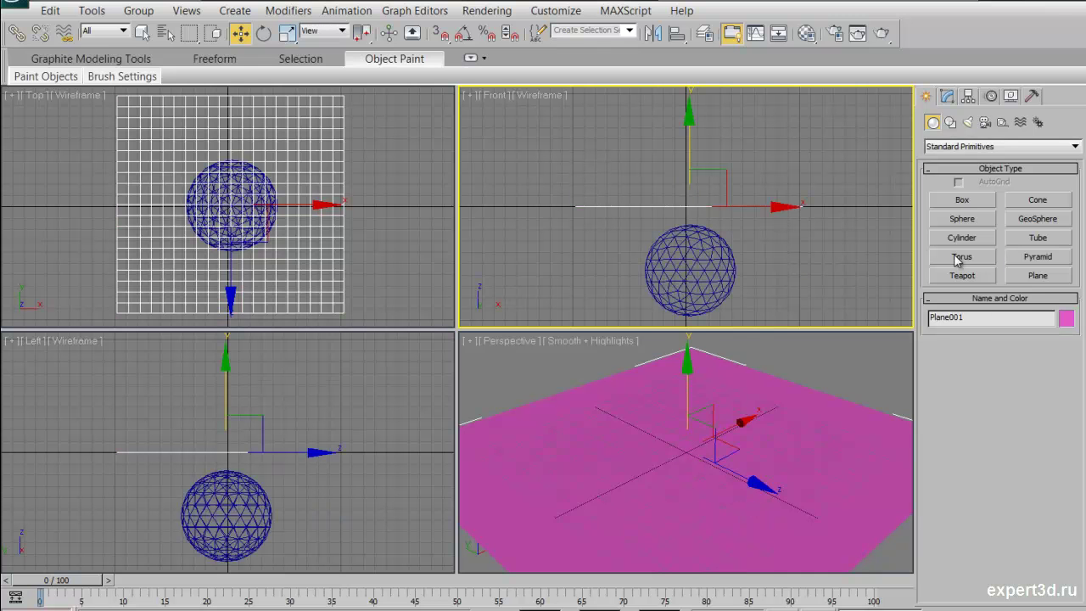
left_click(1066, 318)
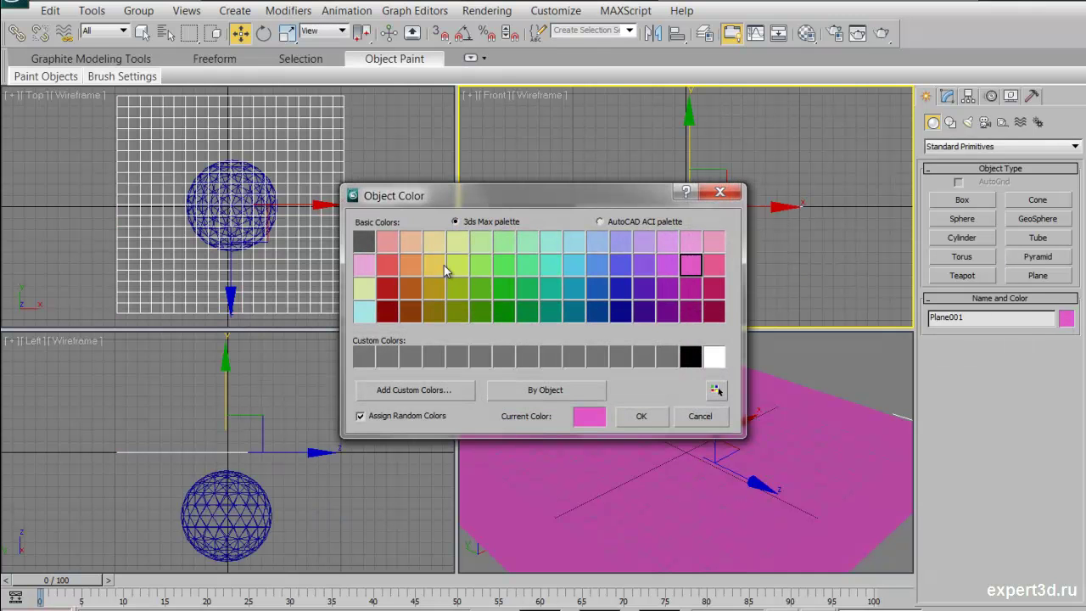
left_click(435, 265)
left_click(640, 415)
Select both the plane and the geosphere and bring up the Modifier List
left_click(641, 415)
left_click_drag(697, 212, 576, 273)
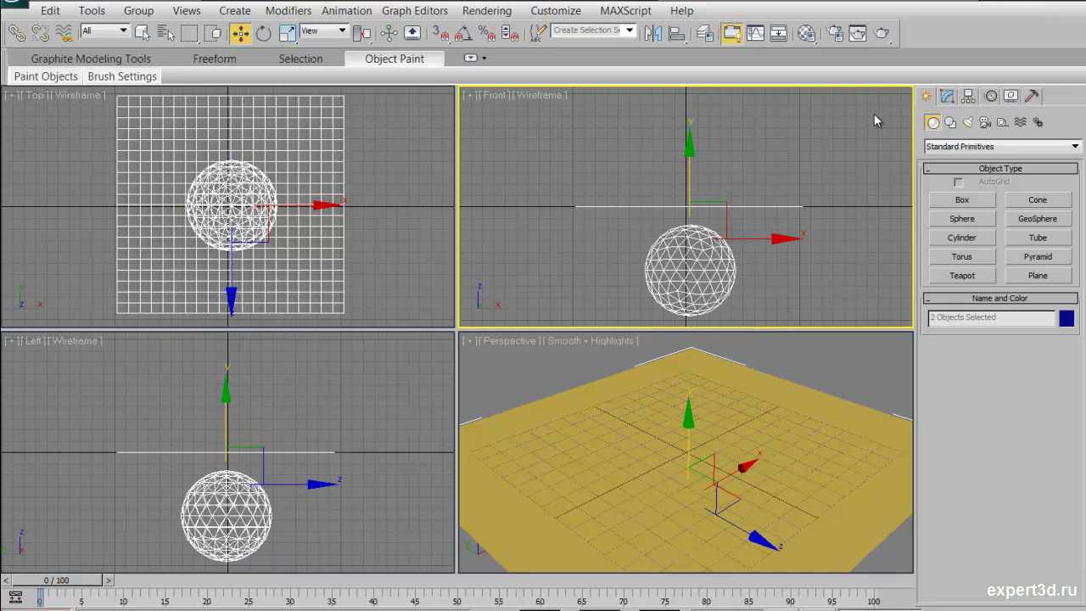
left_click(946, 96)
left_click(963, 144)
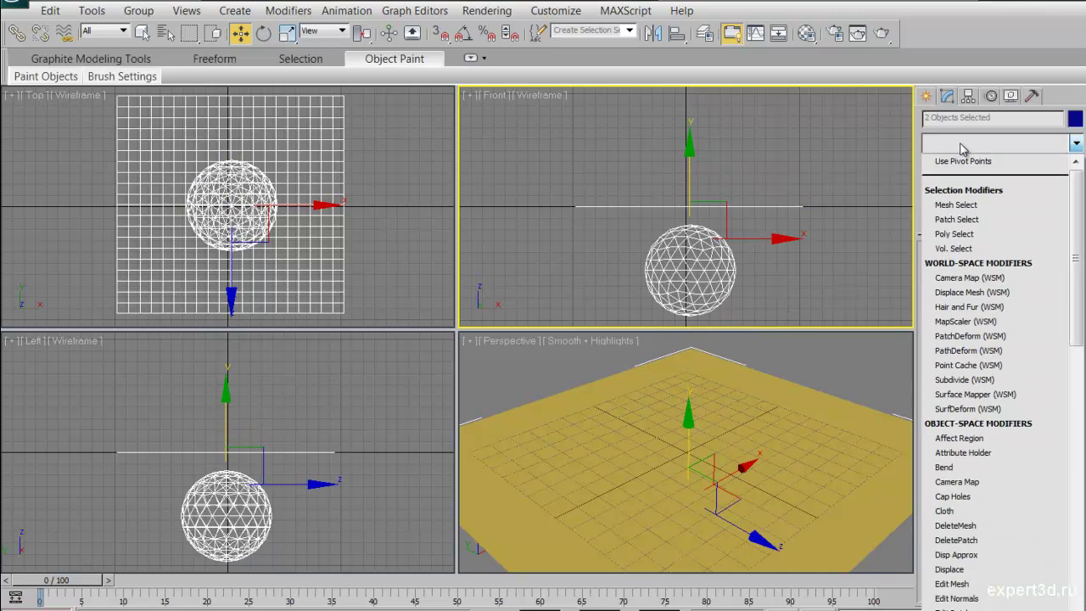
Add a Cloth modifier to both objects and open its Object Properties dialog
left_click(974, 512)
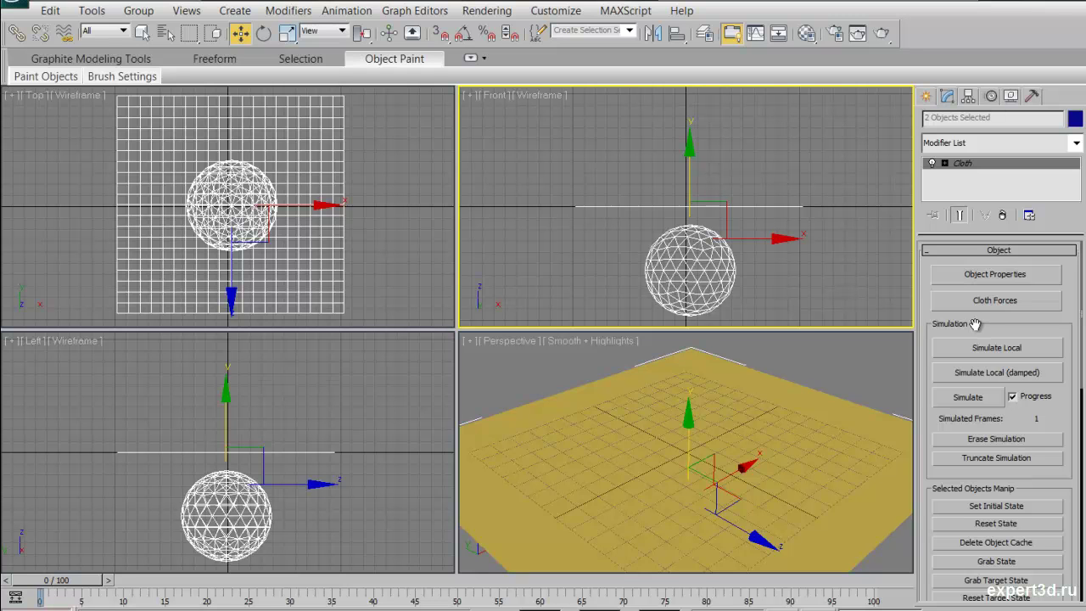
left_click(986, 275)
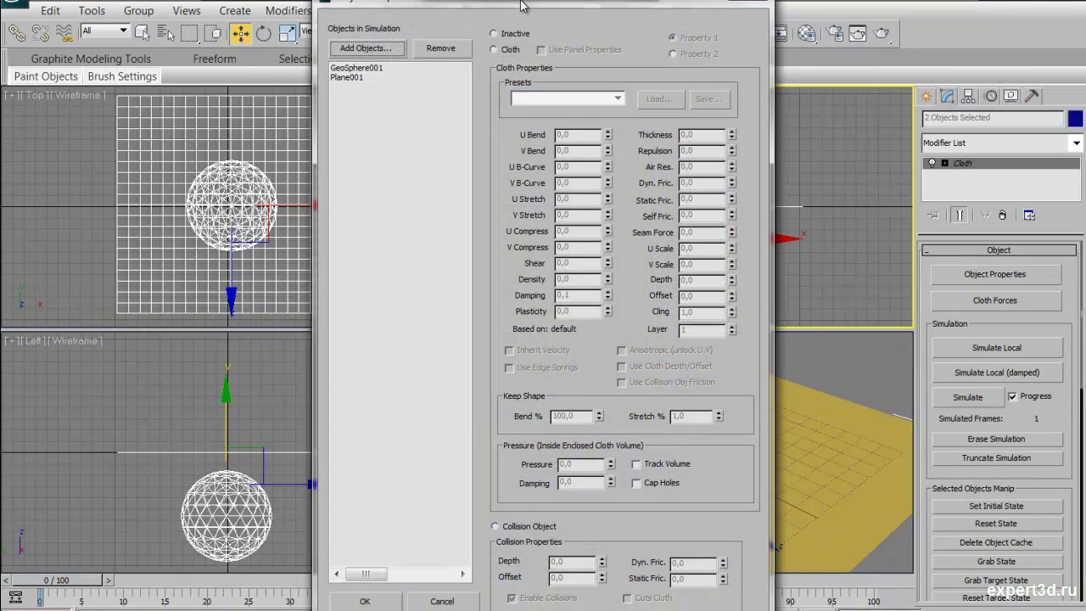
Set GeoSphere001 as a Collision Object in the Cloth Object Properties
left_click_drag(521, 6, 342, 6)
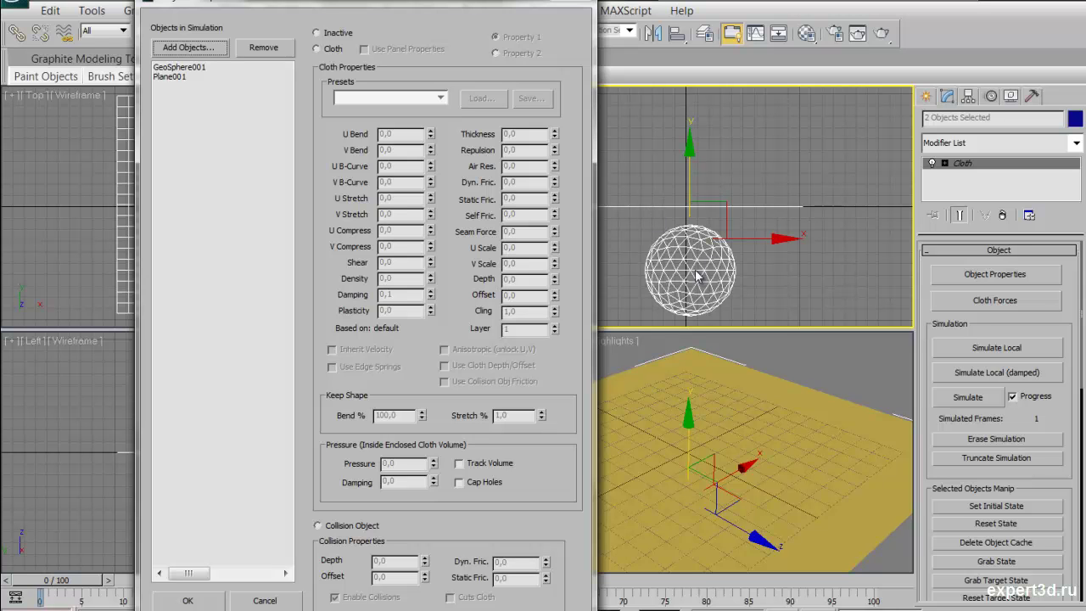
left_click(193, 68)
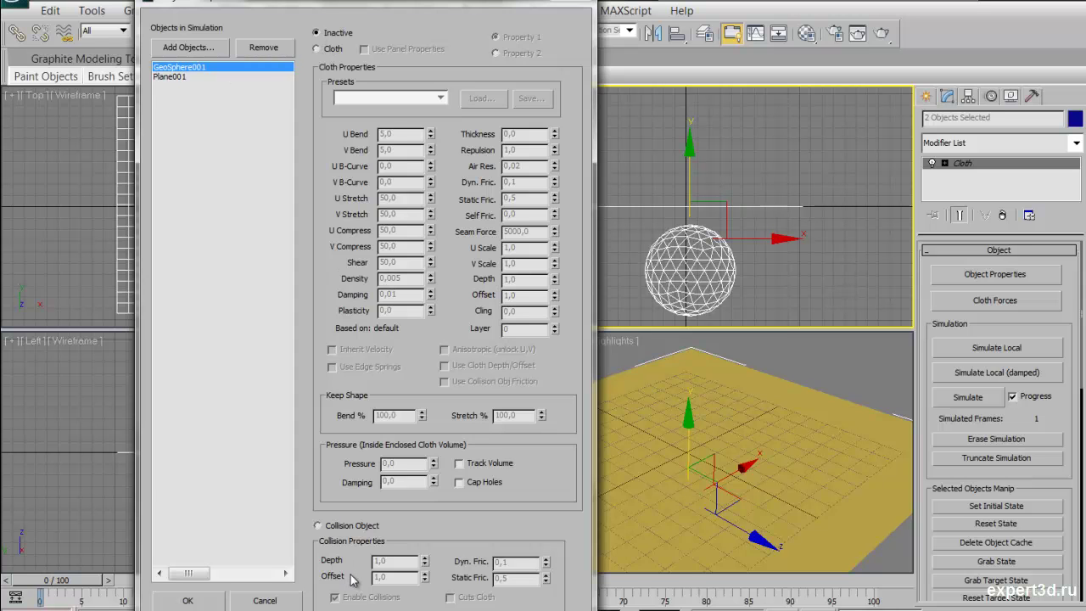
left_click(327, 527)
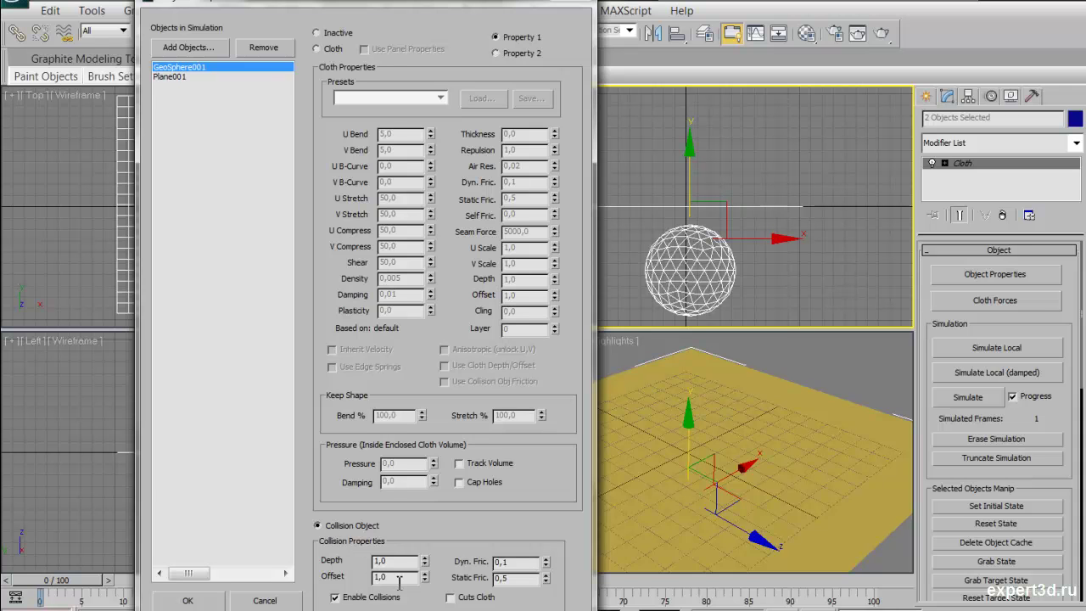
Make Plane001 a Cloth object with the Cotton preset and confirm with OK
left_click(170, 77)
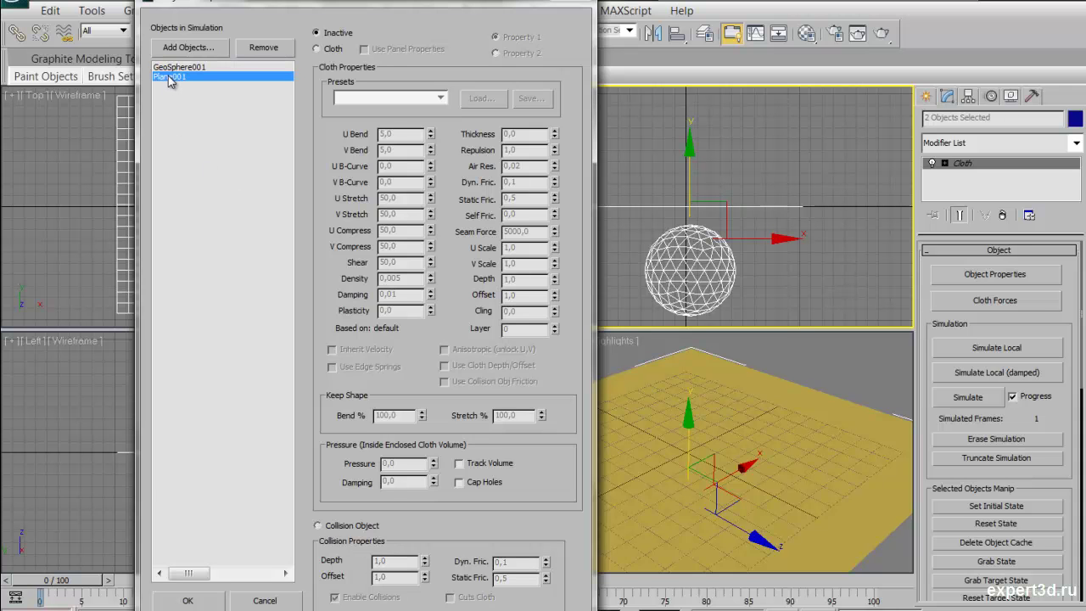
left_click(328, 48)
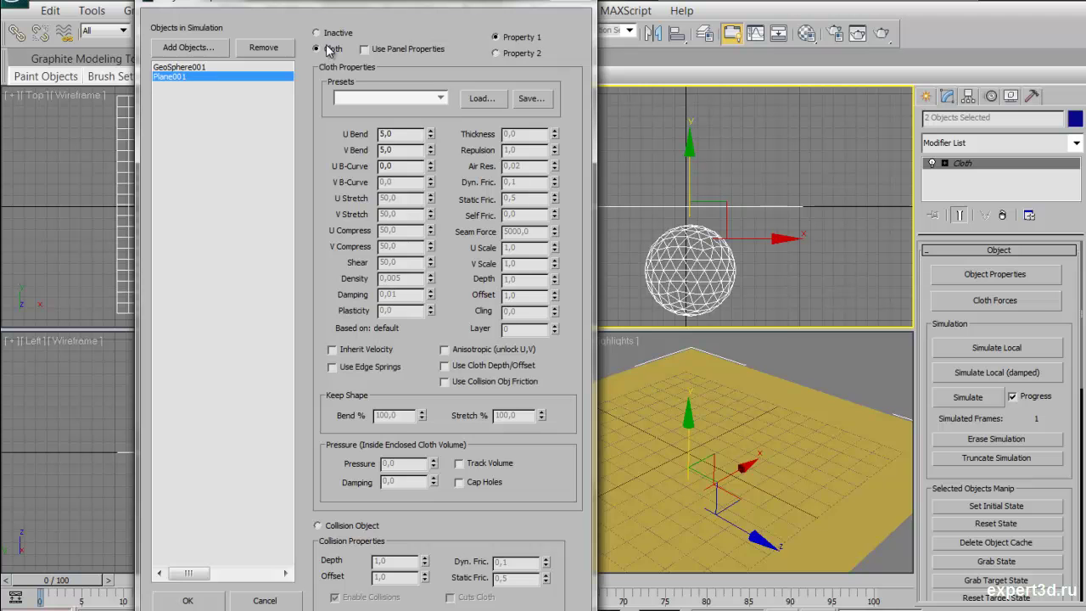
left_click(398, 102)
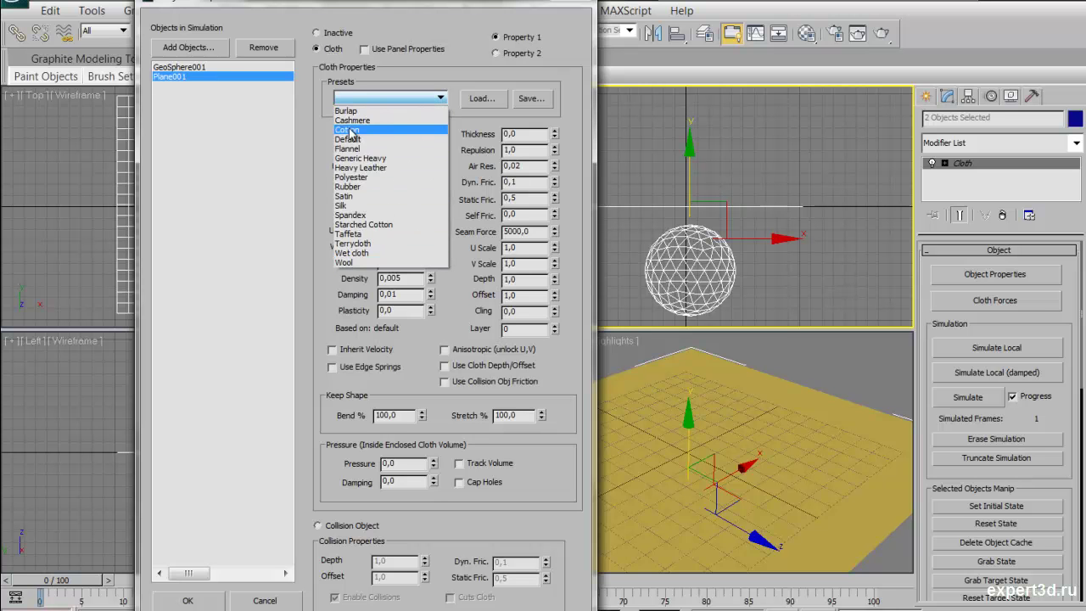
left_click(351, 130)
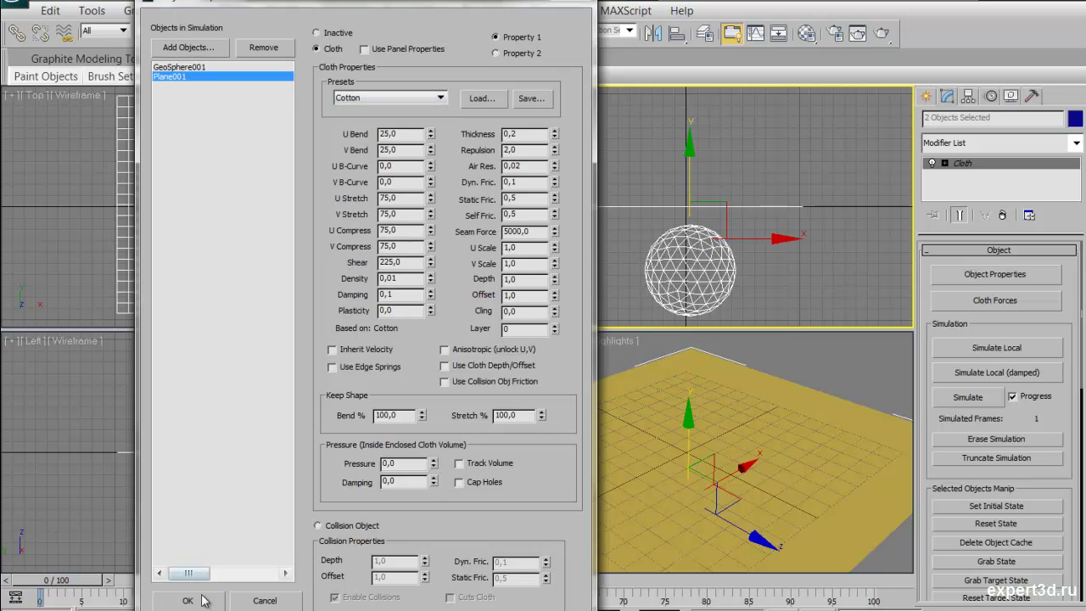
left_click(202, 600)
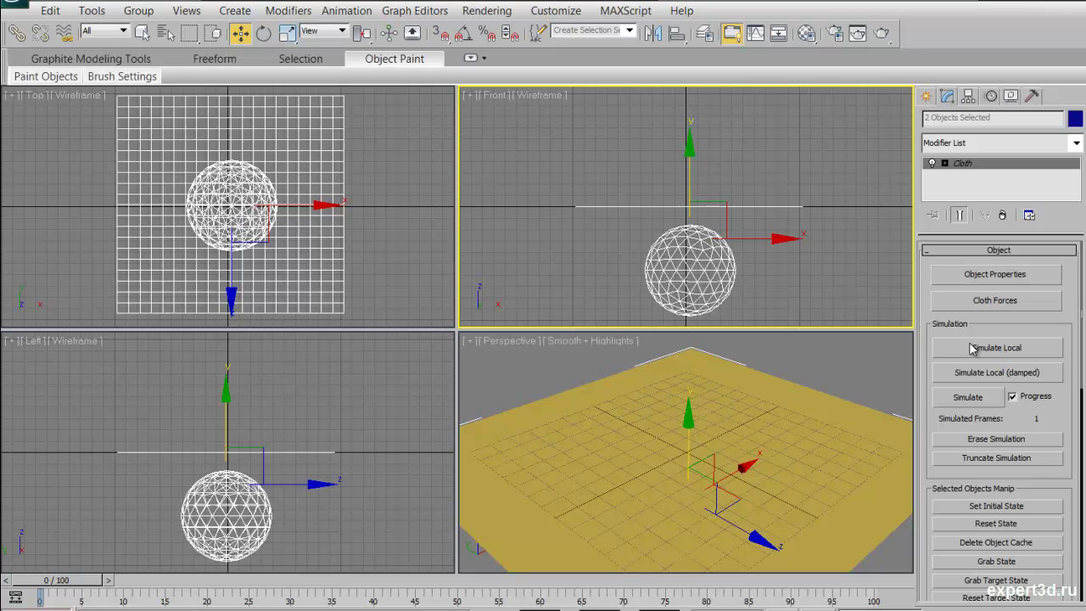
Run and stop a local cloth simulation, inspect the drape, then reset the cloth state
left_click(960, 349)
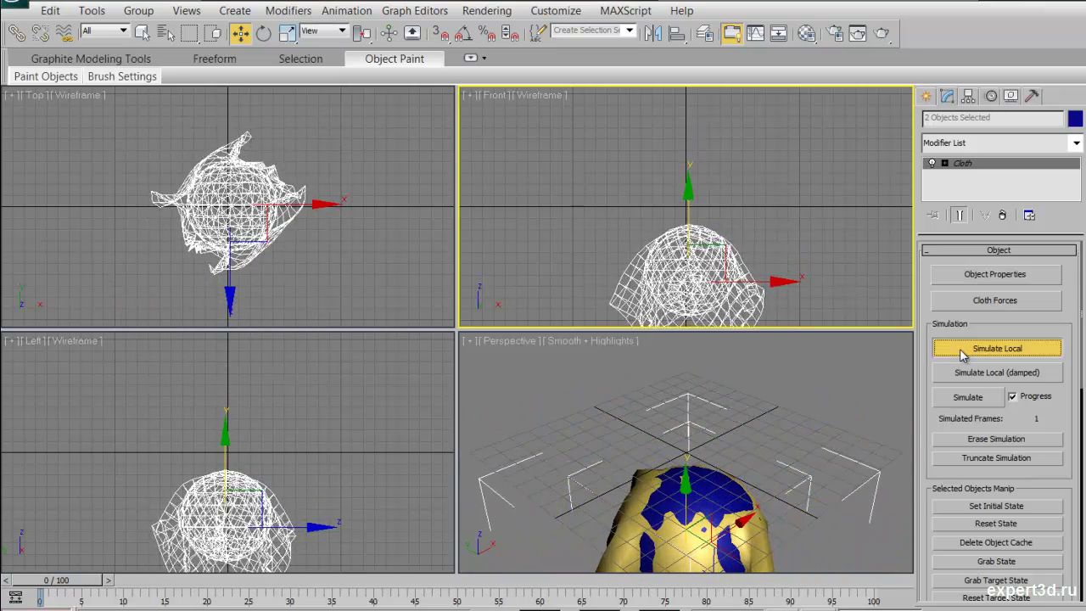
left_click(967, 349)
mouse_move(763, 424)
middle_mouse_down("alt")
mouse_move(590, 414)
mouse_move(727, 423)
middle_mouse_up("alt")
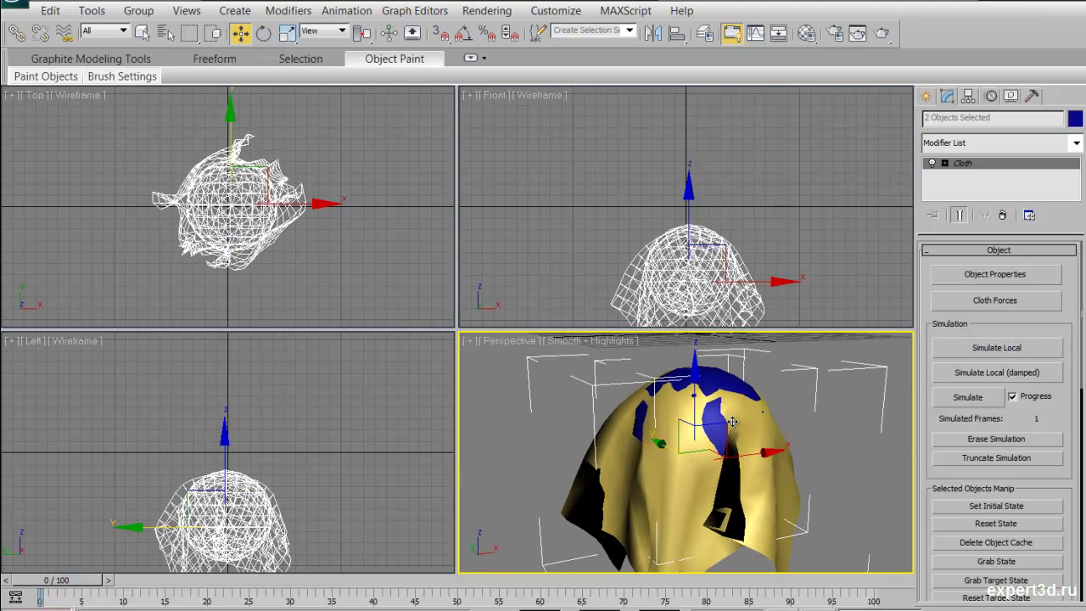
left_click(961, 524)
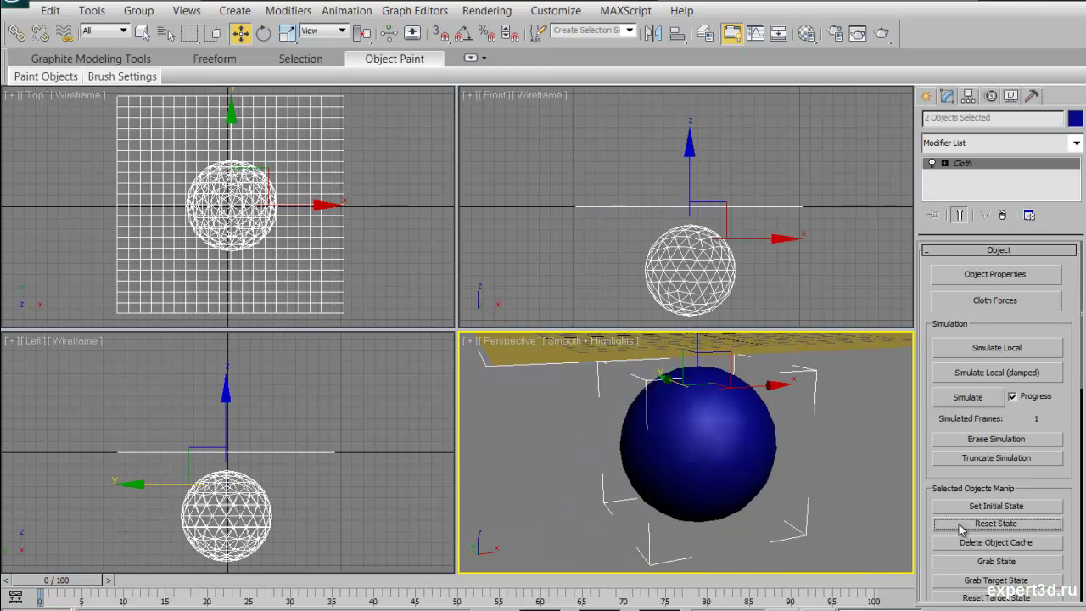
Raise Subsample to 5 in the Cloth modifier's Simulation Parameters
left_click_drag(936, 486, 933, 286)
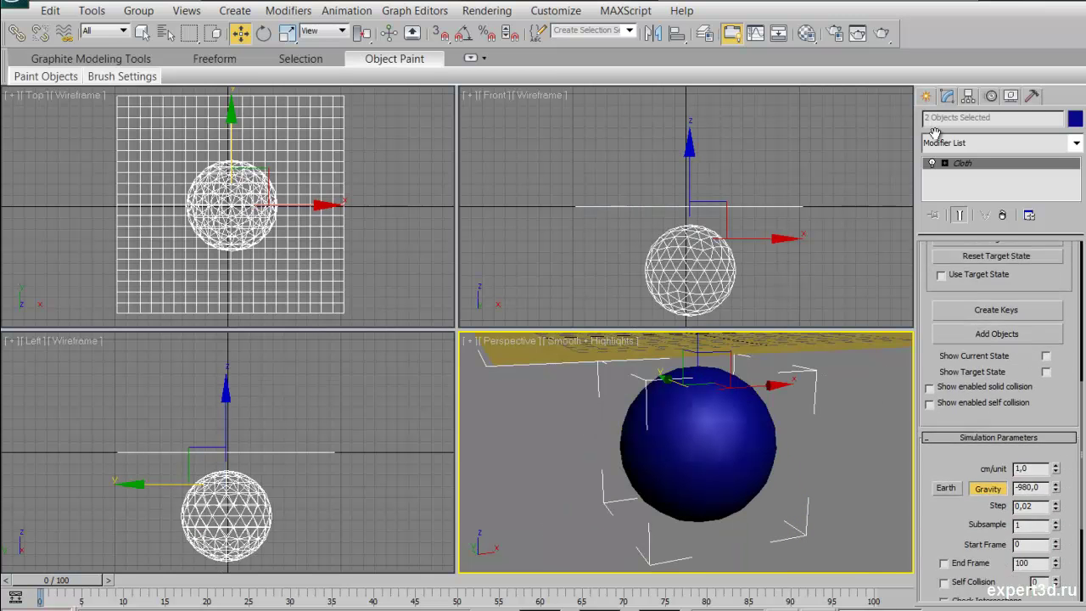
left_click_drag(1004, 594, 1004, 334)
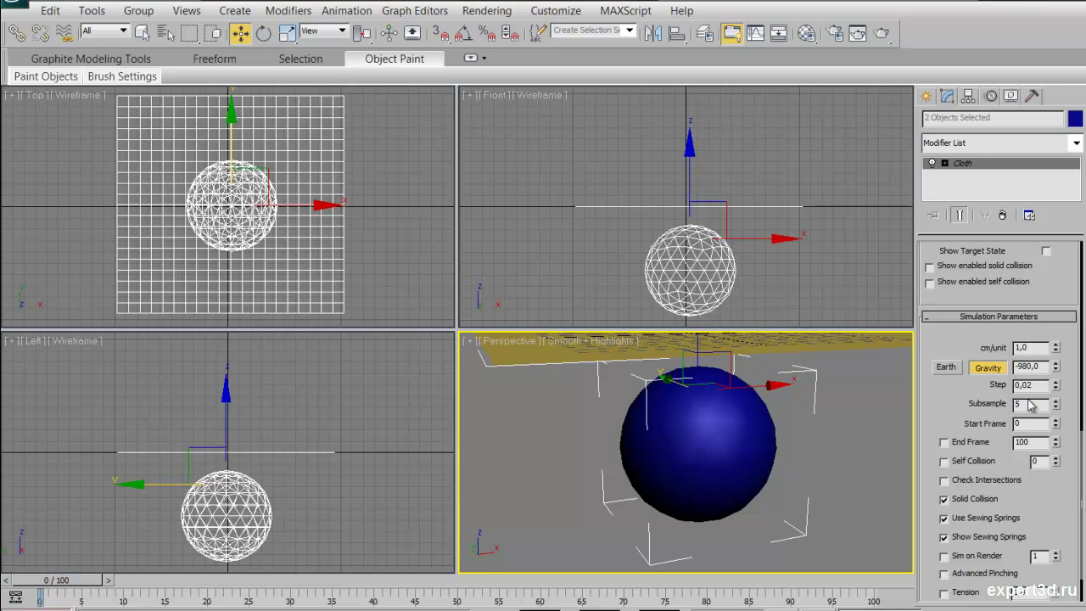
scroll(950, 406, "up", 1)
scroll(959, 428, "up", 5)
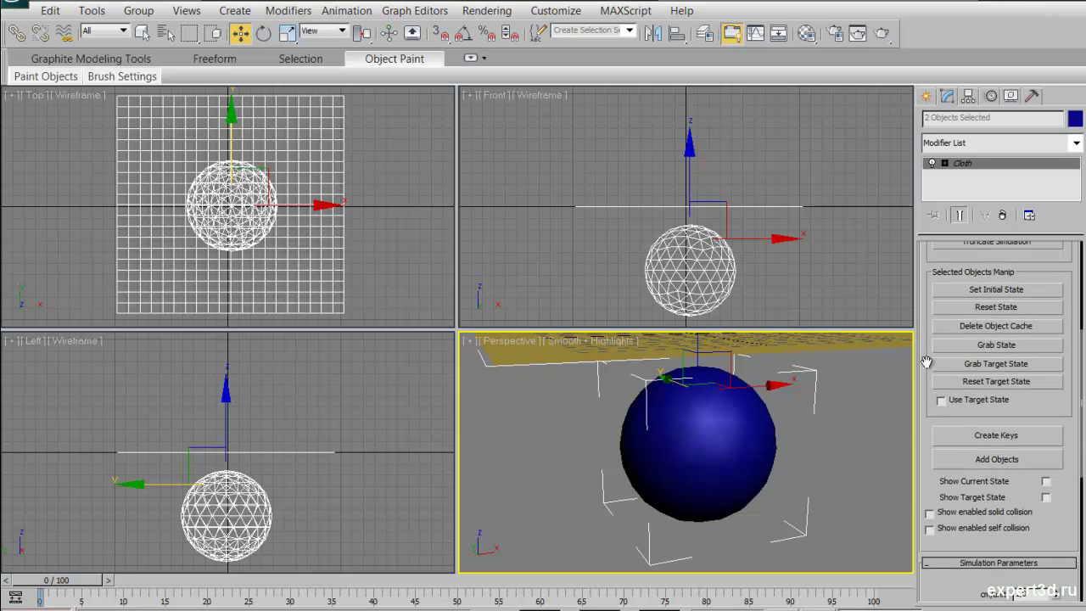
scroll(926, 330, "up", 2)
scroll(945, 407, "up", 5)
Run a local simulation with Subsample 5 and inspect the drape in the Perspective view
left_click(963, 344)
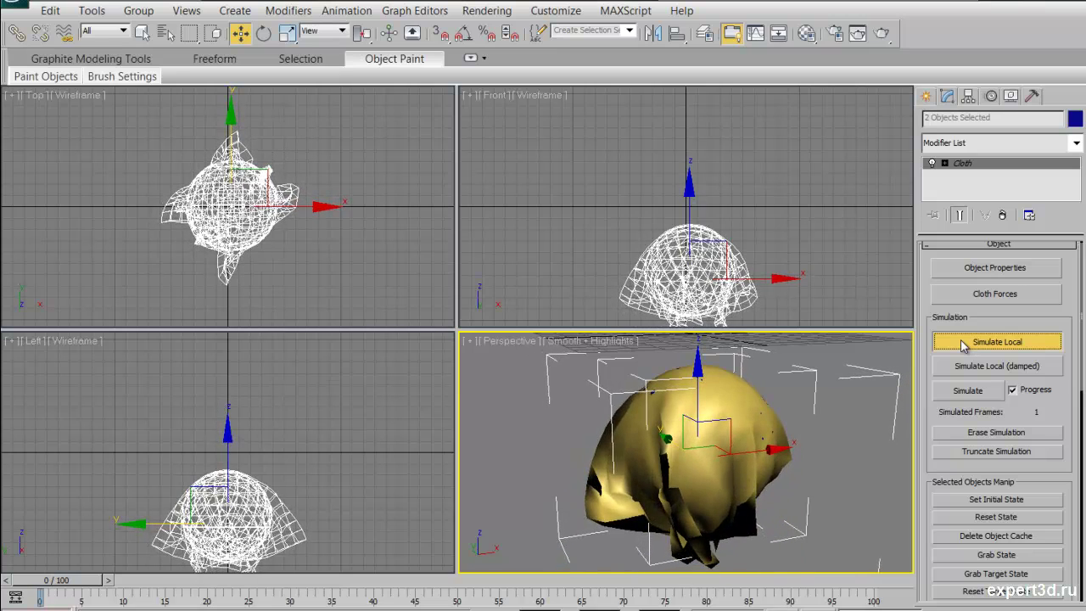
left_click(963, 344)
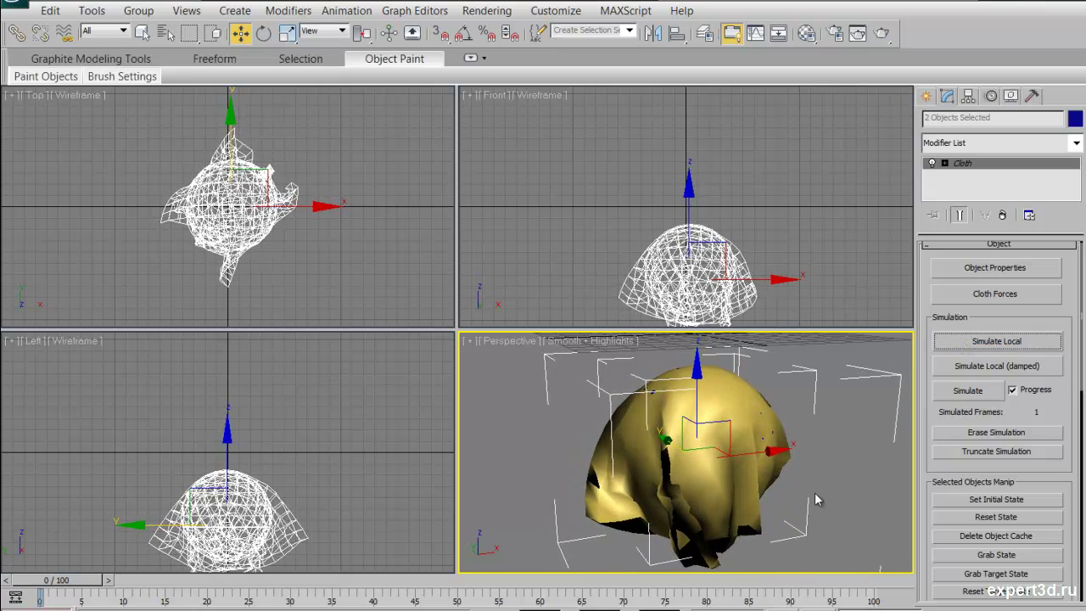
scroll(746, 509, "up", 2)
scroll(729, 488, "up", 2)
scroll(721, 474, "up", 3)
scroll(678, 451, "up", 3)
mouse_move(678, 450)
middle_mouse_down("alt")
mouse_move(645, 439)
mouse_move(818, 338)
middle_mouse_up("alt")
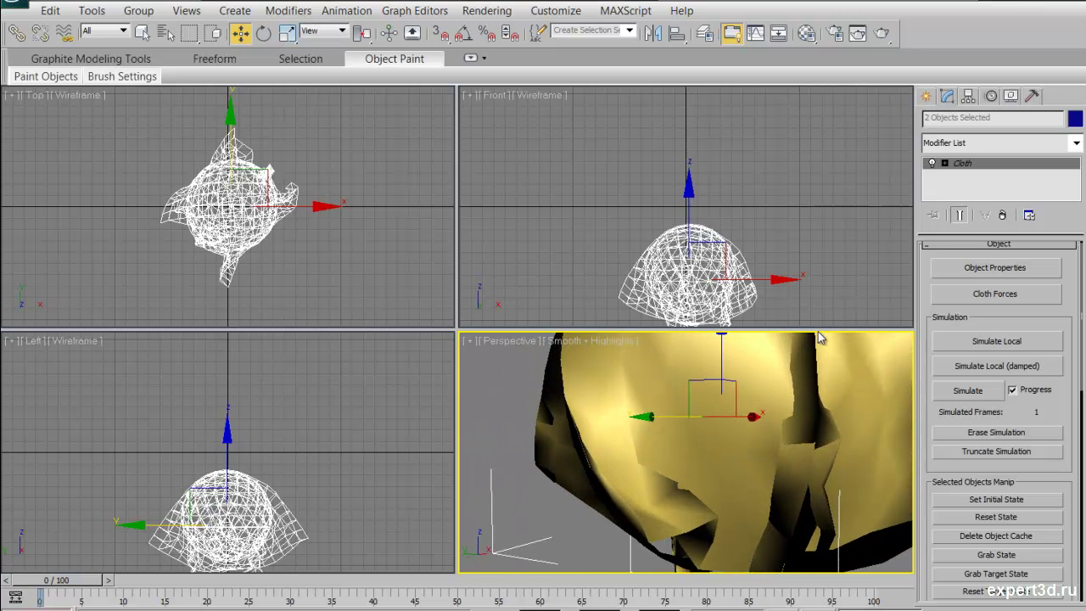
scroll(803, 386, "down", 2)
scroll(763, 431, "down", 3)
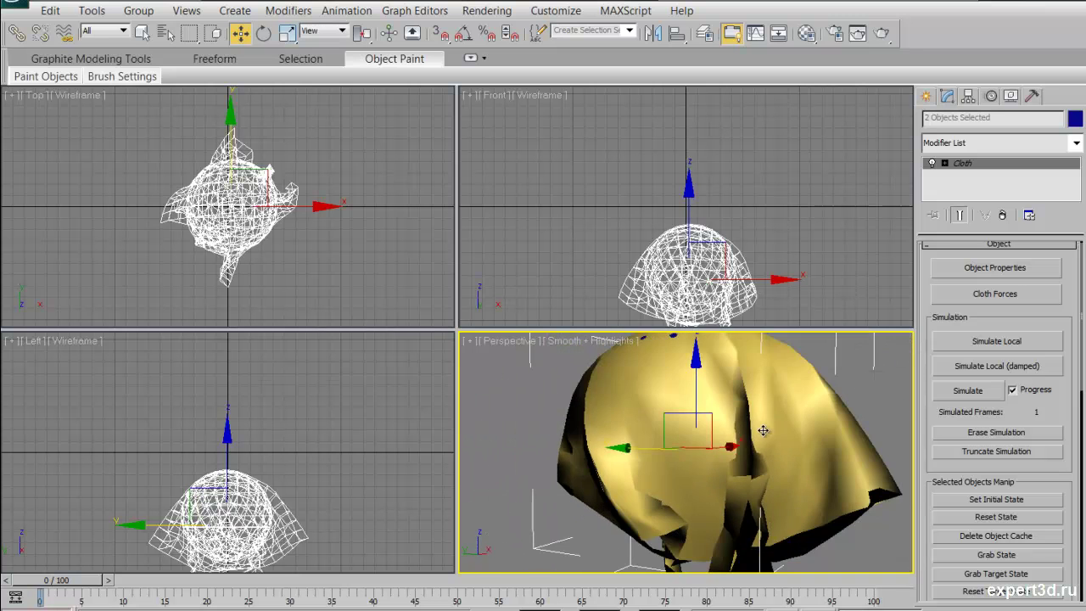
Reset the cloth to its flat starting state
left_click(999, 522)
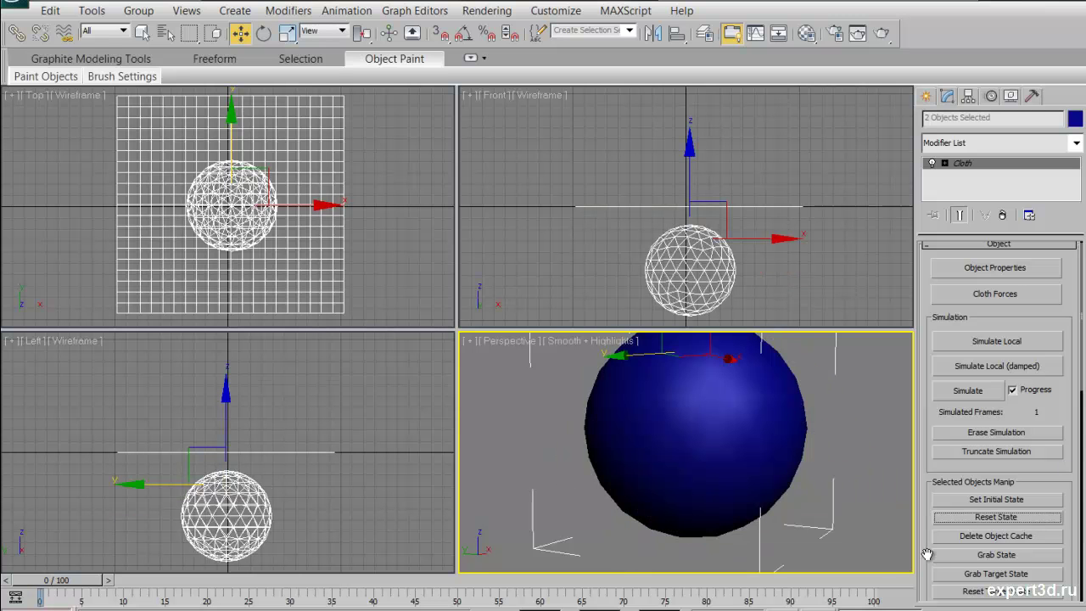
scroll(927, 554, "down", 5)
scroll(938, 481, "down", 1)
scroll(950, 555, "down", 1)
scroll(937, 449, "down", 2)
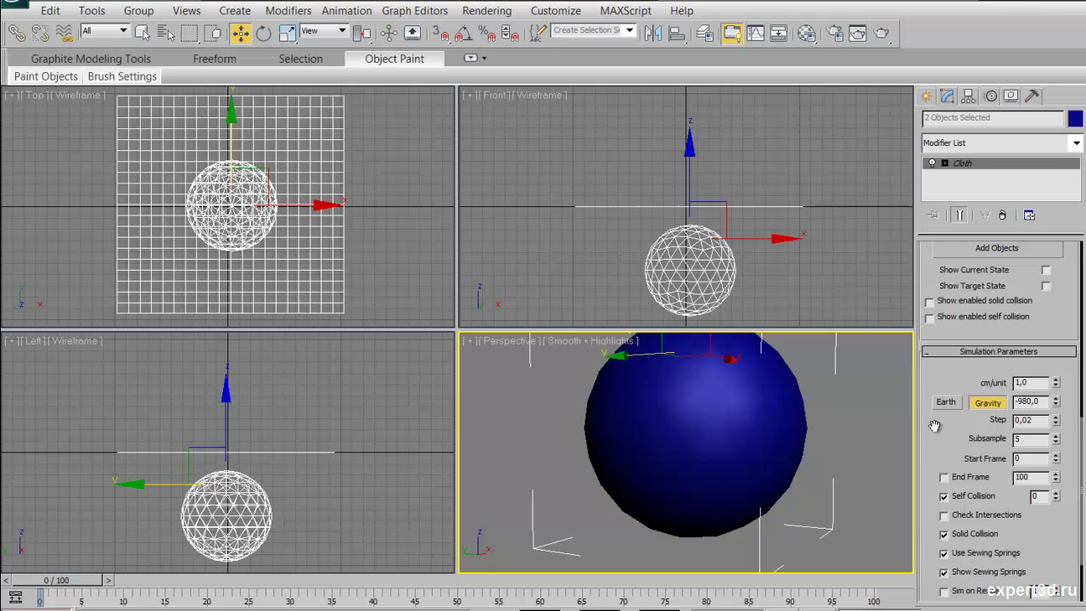
Simulate the cloth with Self Collision on, orbit to inspect the drape, stop, and reset it flat
scroll(933, 424, "up", 3)
scroll(919, 397, "up", 2)
scroll(919, 397, "up", 1)
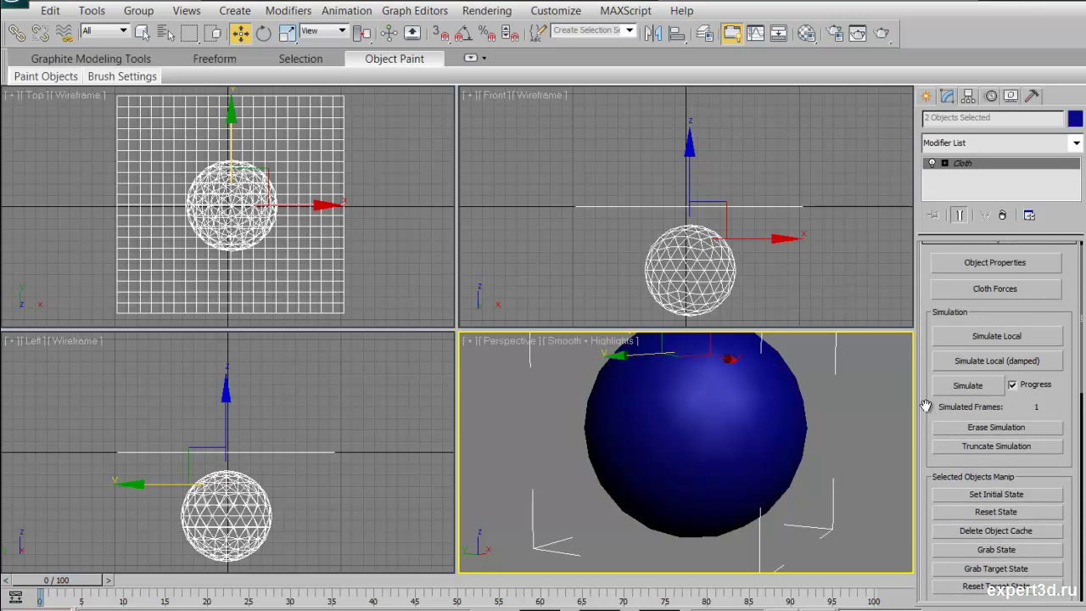
left_click(980, 339)
mouse_move(823, 442)
middle_mouse_down()
mouse_move(810, 489)
mouse_move(757, 429)
middle_mouse_up()
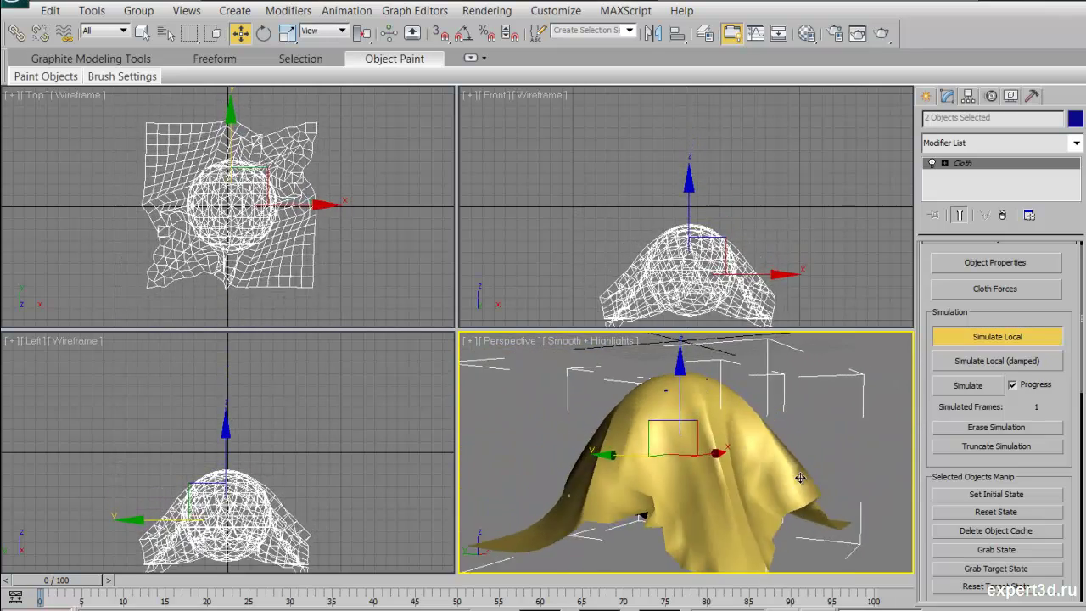
mouse_move(795, 482)
middle_mouse_down("alt")
mouse_move(615, 437)
mouse_move(686, 516)
middle_mouse_up("alt")
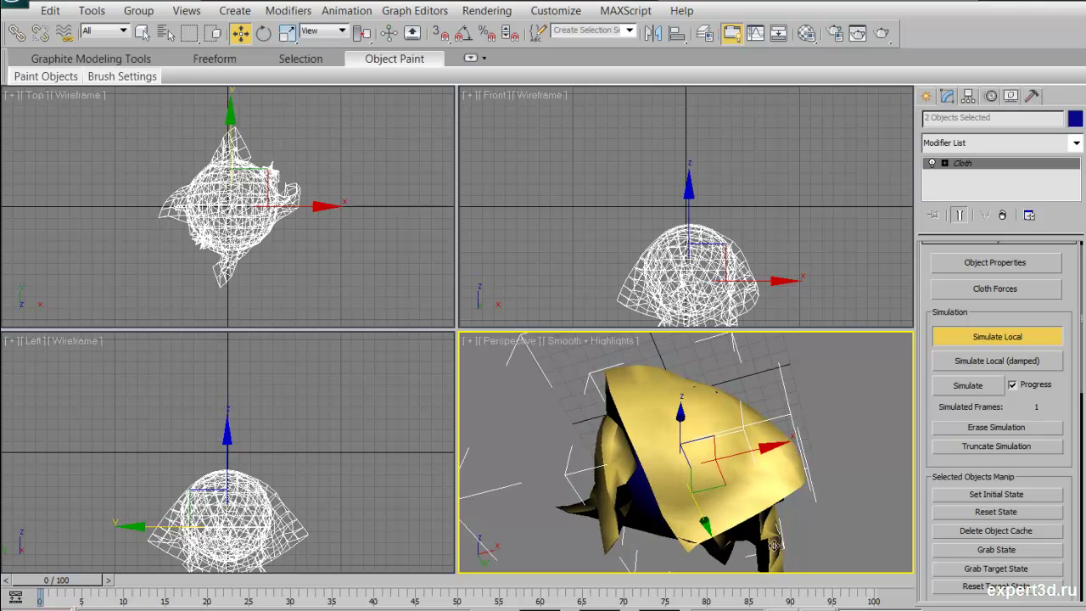
left_click(987, 337)
left_click(996, 511)
scroll(952, 472, "down", 3)
Set Self Collision to 1 and run Simulate Local so the plane drapes over the geosphere
scroll(959, 472, "down", 2)
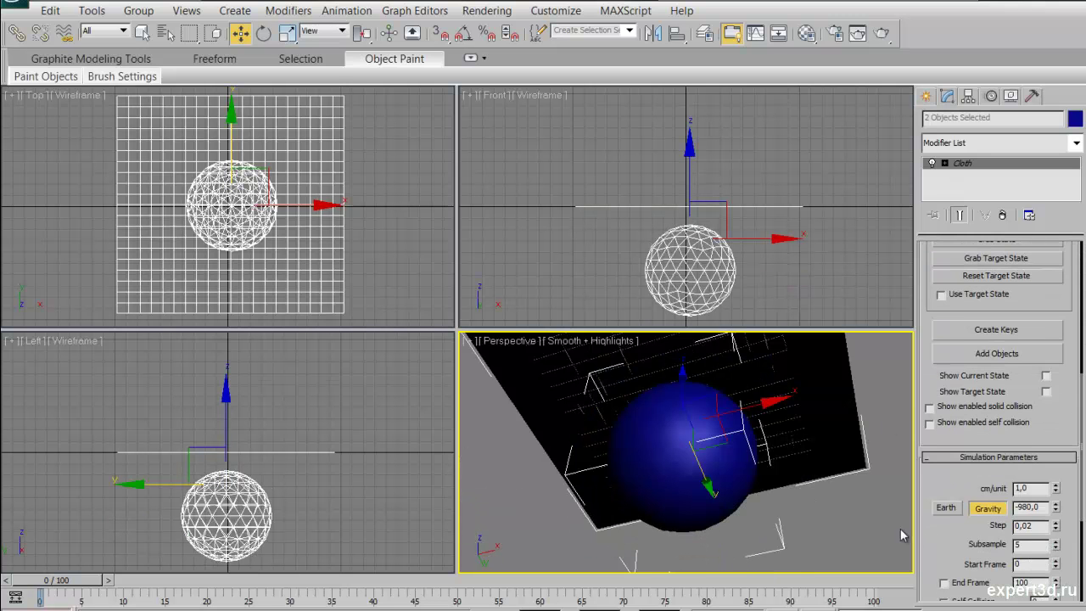
scroll(976, 470, "down", 3)
scroll(987, 468, "down", 1)
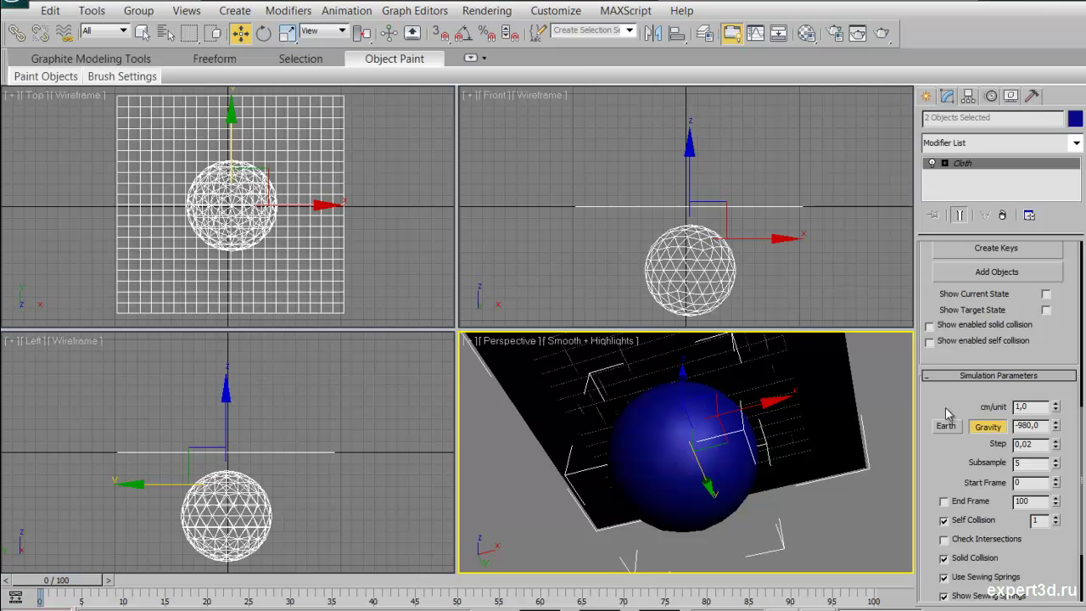
left_click(993, 375)
left_click(959, 280)
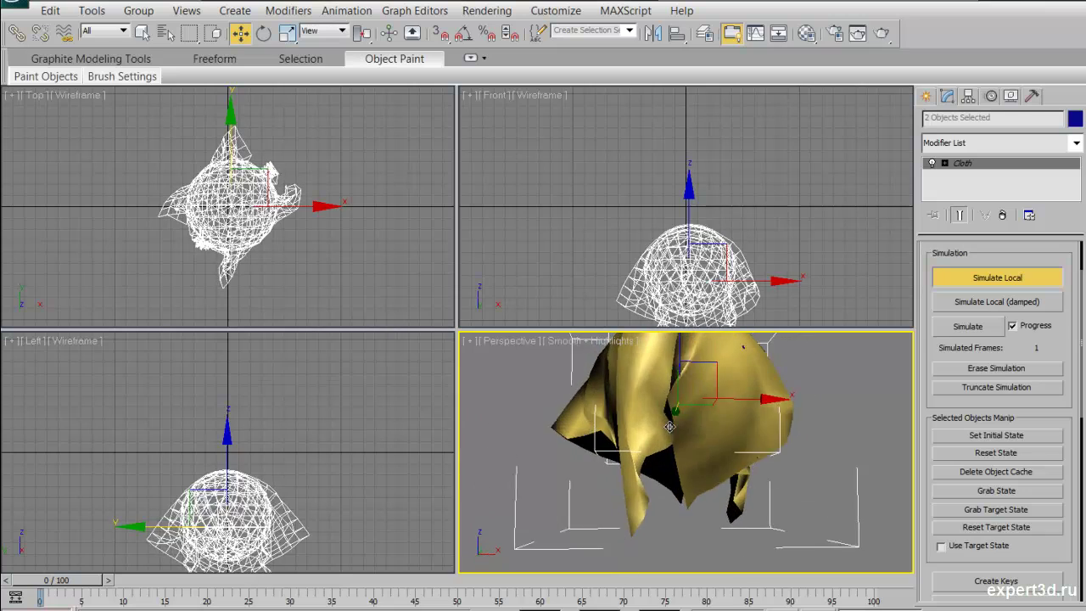
Watch the cloth drape from other angles, then stop Simulate Local once it wraps the geosphere
mouse_move(633, 388)
middle_mouse_down("alt")
mouse_move(701, 460)
mouse_move(632, 427)
middle_mouse_up("alt")
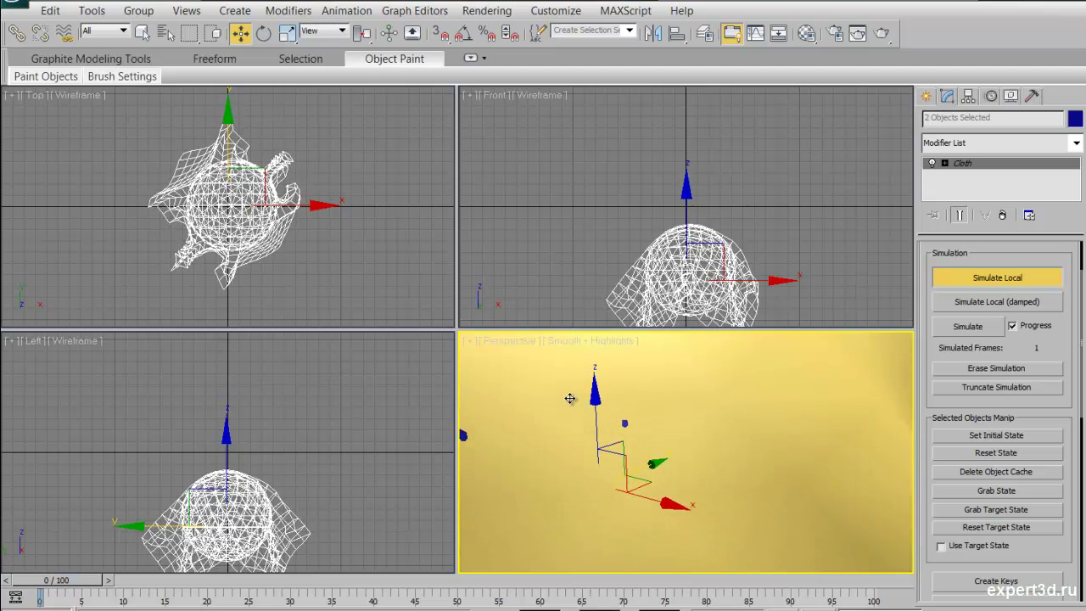
mouse_move(561, 398)
middle_mouse_down()
mouse_move(629, 461)
mouse_move(828, 506)
mouse_move(973, 312)
middle_mouse_up()
scroll(632, 458, "down", 3)
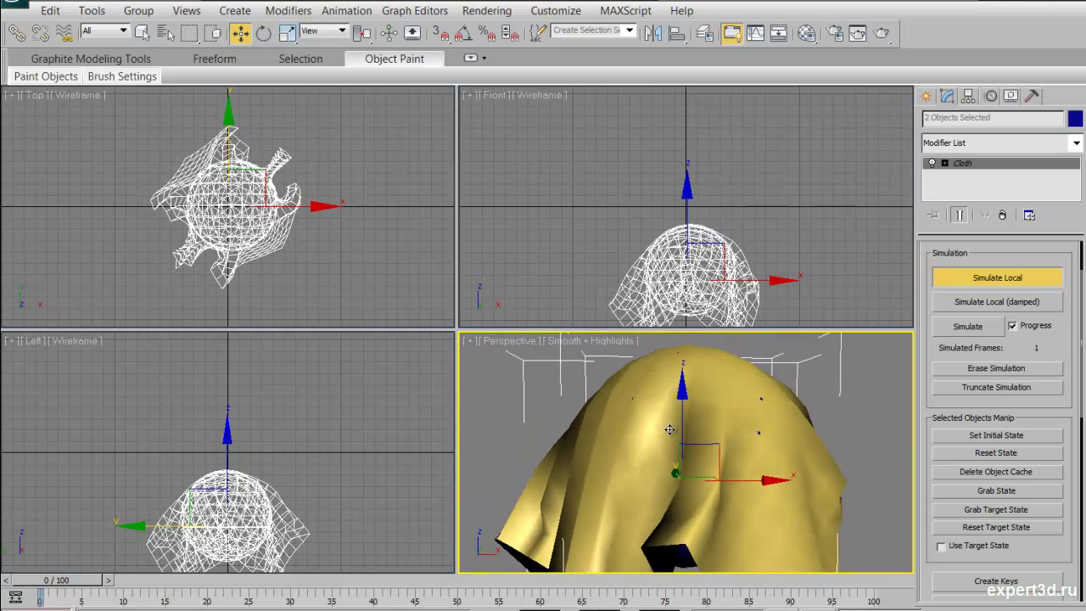
left_click(978, 281)
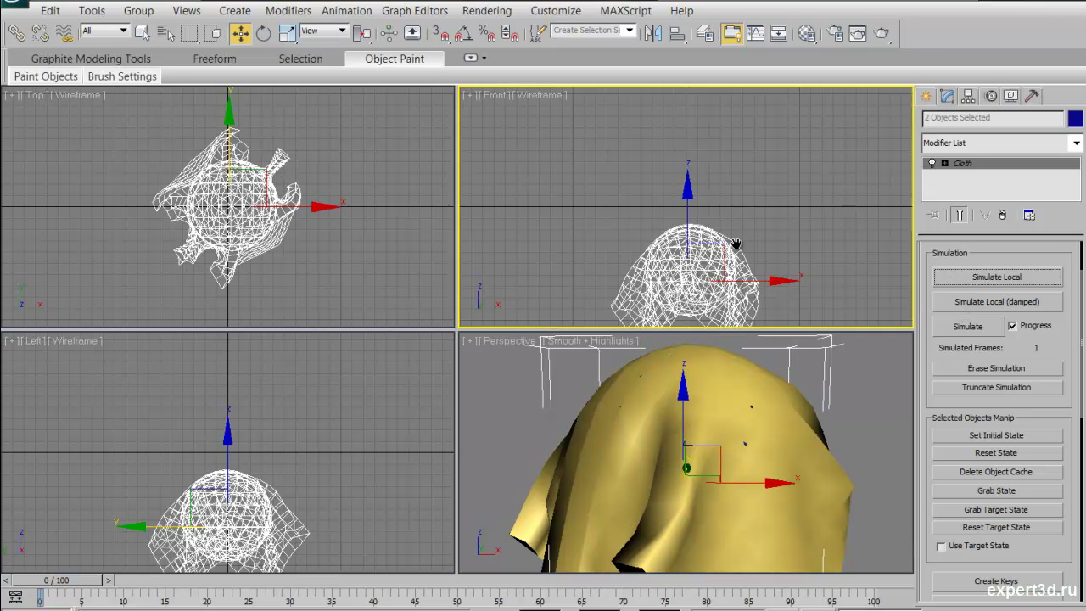
scroll(727, 241, "up", 5)
middle_click_drag(727, 241, 717, 235)
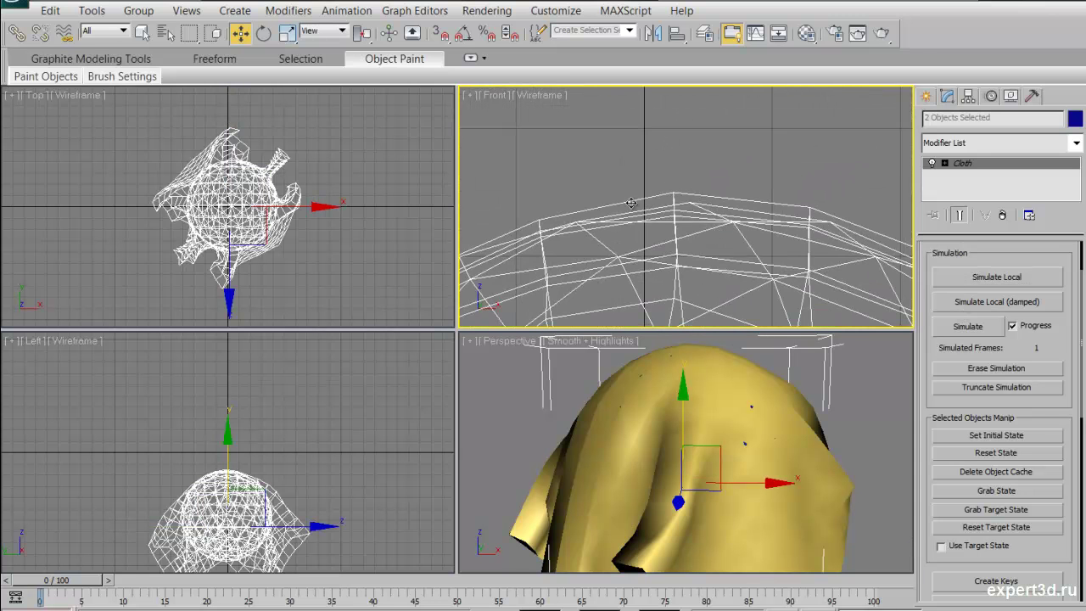
middle_click_drag(631, 202, 809, 136)
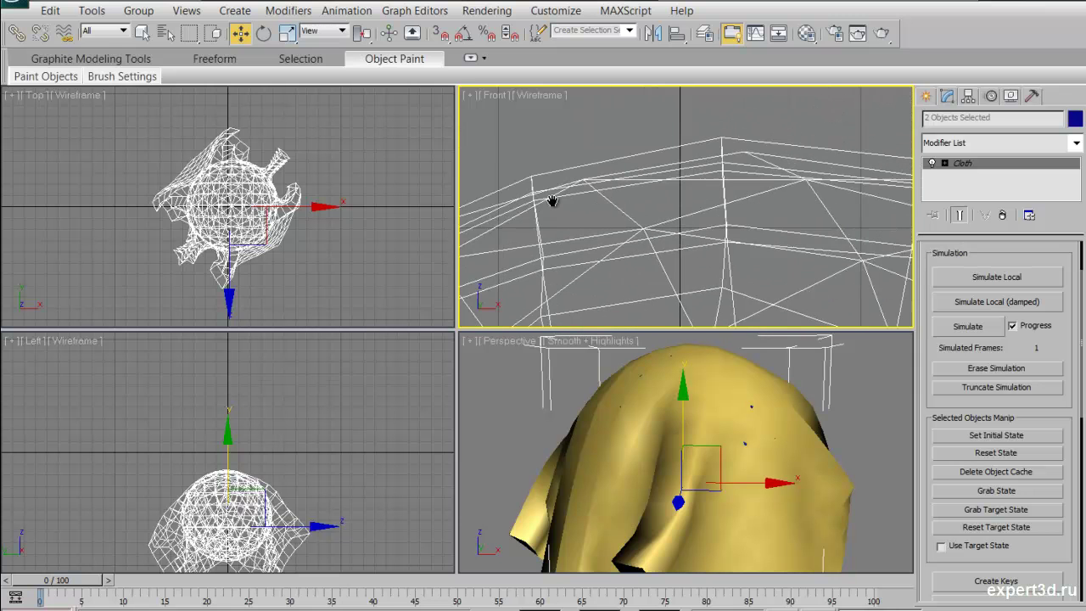
middle_click_drag(551, 201, 511, 201)
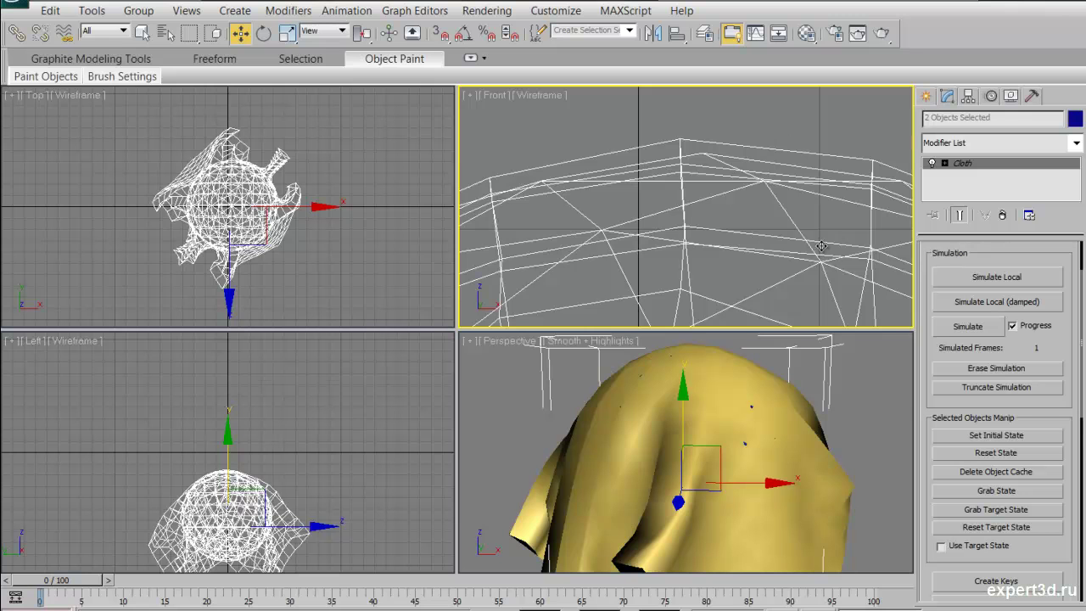
middle_click_drag(797, 249, 691, 219)
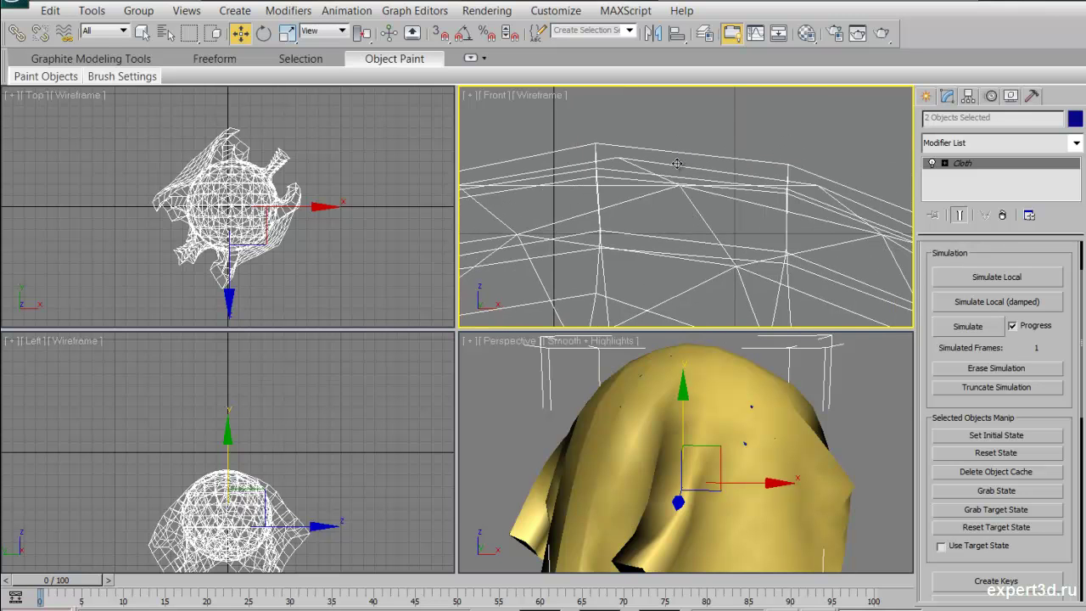
left_click_drag(948, 254, 948, 324)
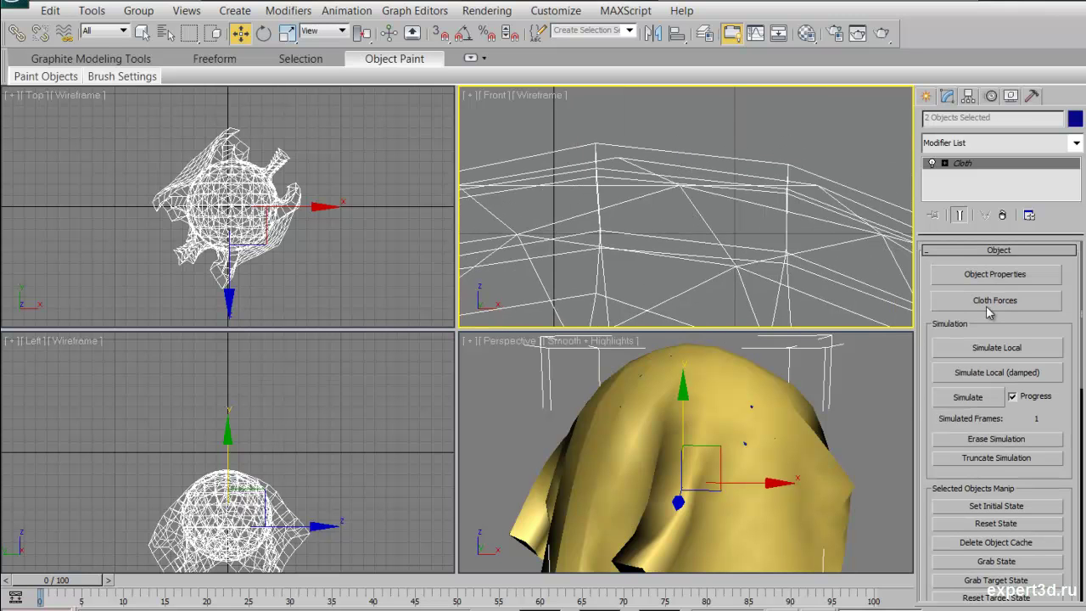
In cloth Object Properties, change GeoSphere001's collision Offset from 1.0 to 2.0 and confirm
left_click(994, 274)
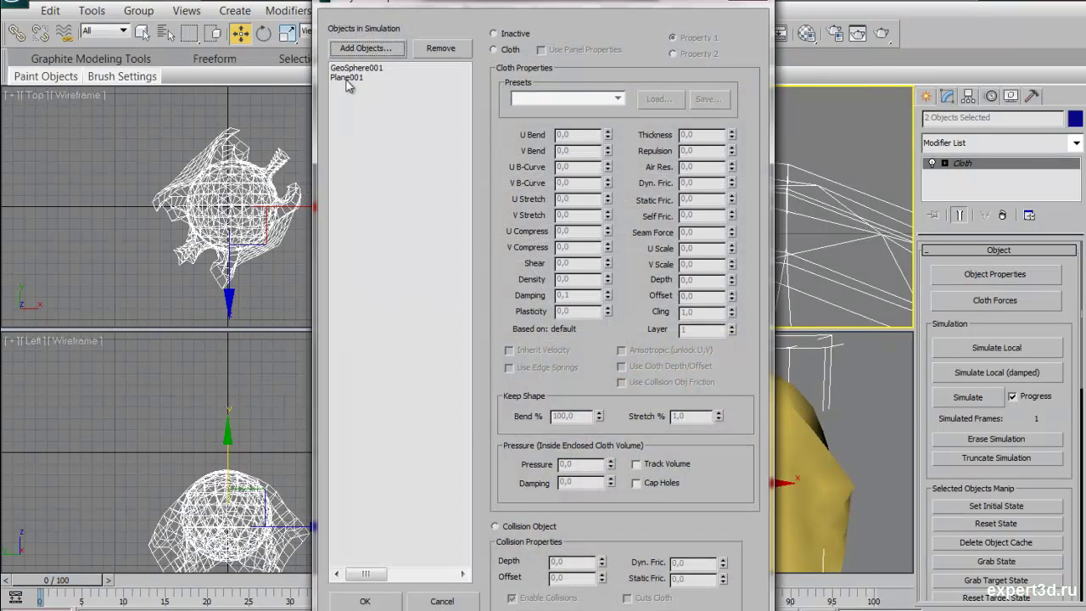
left_click(373, 67)
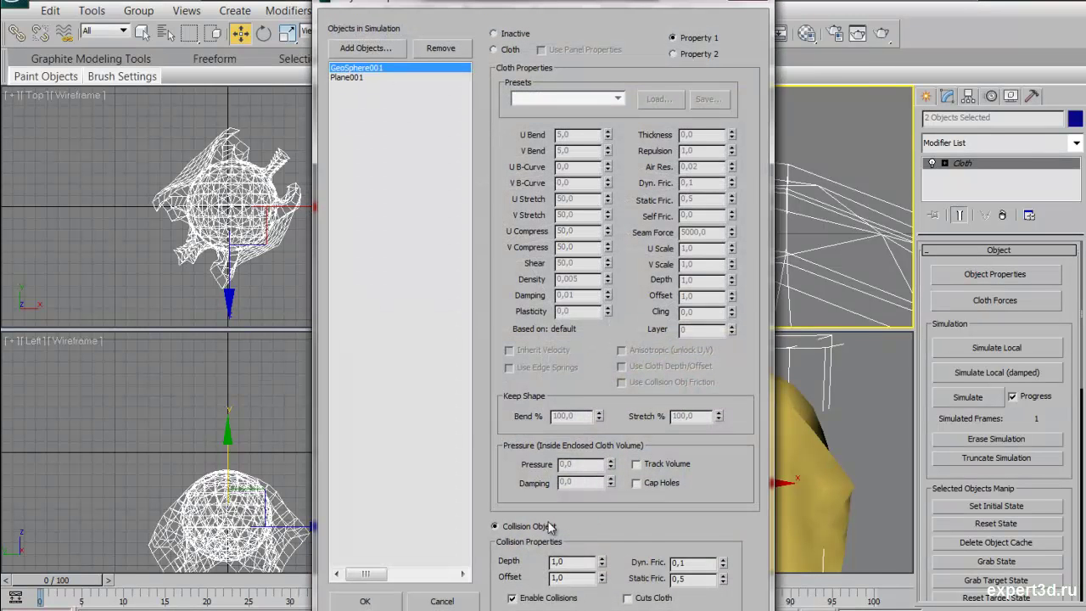
left_click_drag(575, 579, 548, 582)
left_click_drag(634, 19, 412, 12)
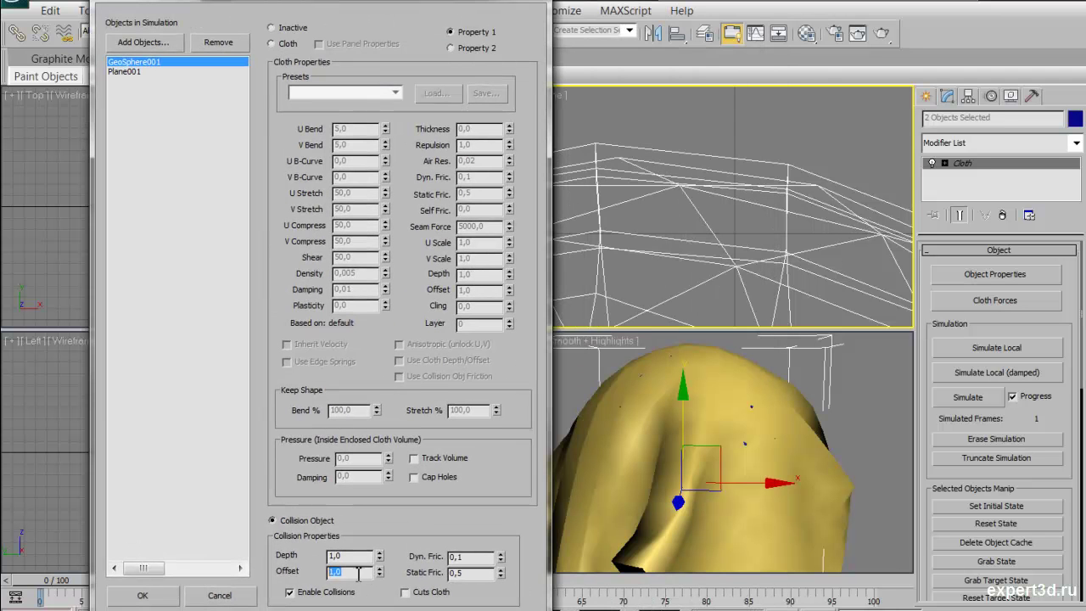
left_click(143, 594)
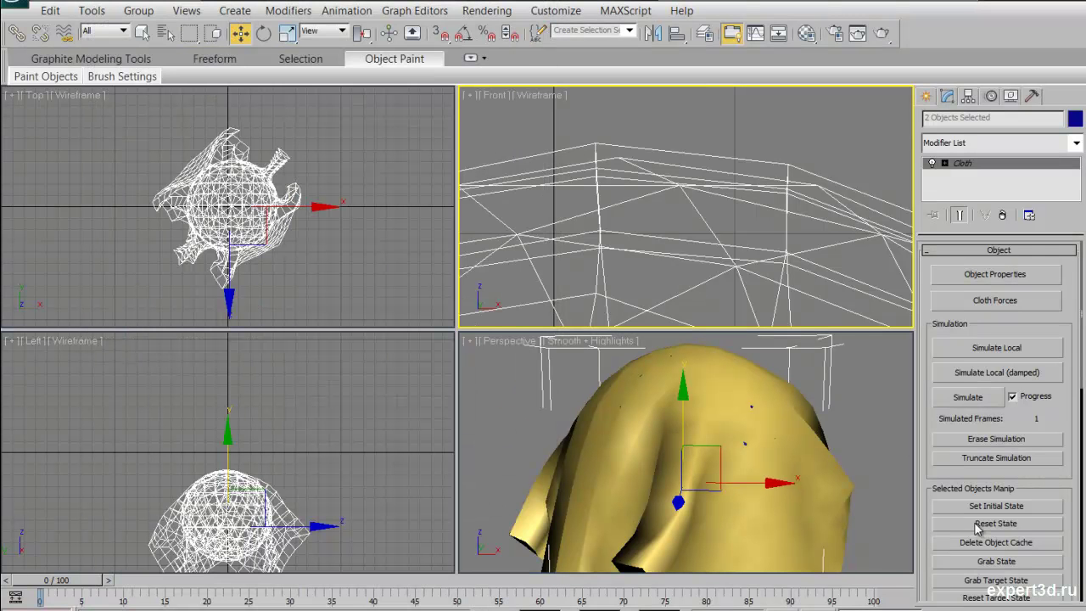
Reset the cloth to a flat plane and rerun Simulate Local, watching it drape over the geosphere
left_click(980, 525)
left_click(1006, 347)
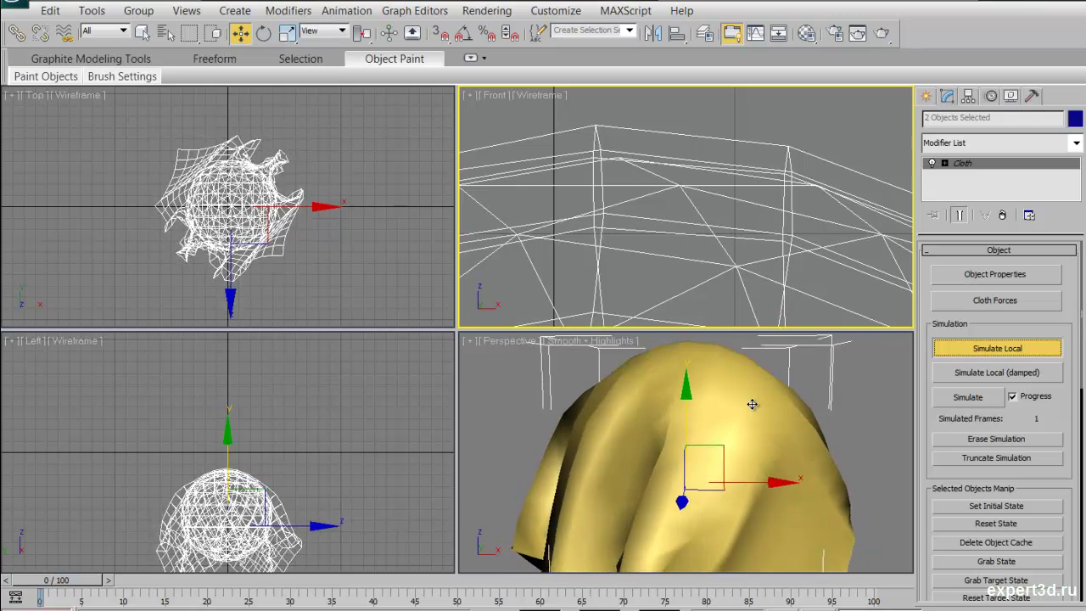
mouse_move(737, 395)
middle_mouse_down("alt")
mouse_move(720, 481)
mouse_move(738, 381)
mouse_move(731, 416)
middle_mouse_up("alt")
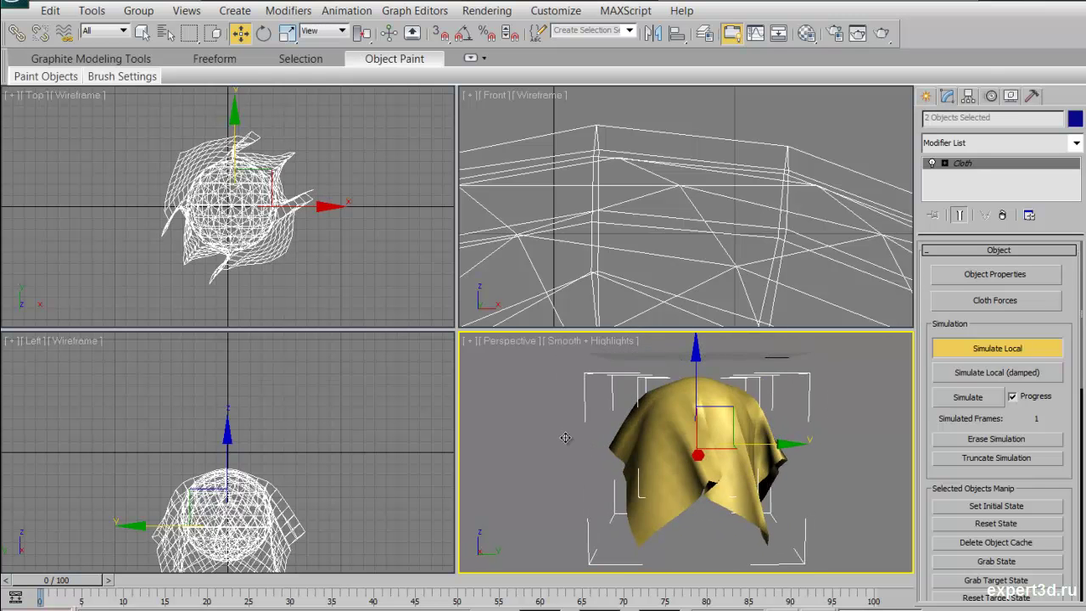
middle_click_drag(741, 428, 752, 428, "alt")
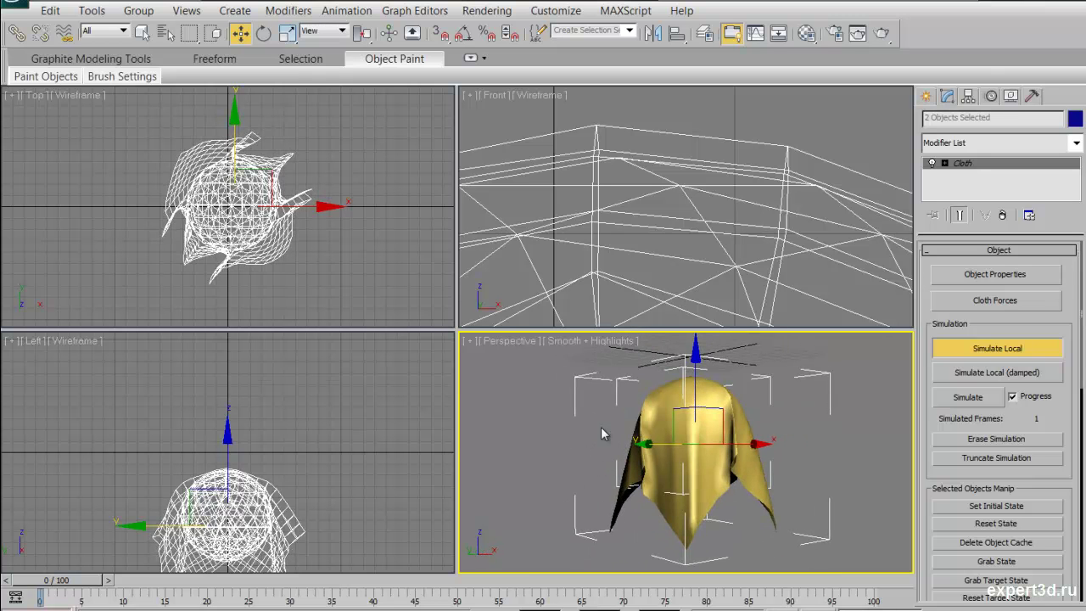
middle_click_drag(766, 469, 752, 472, "alt")
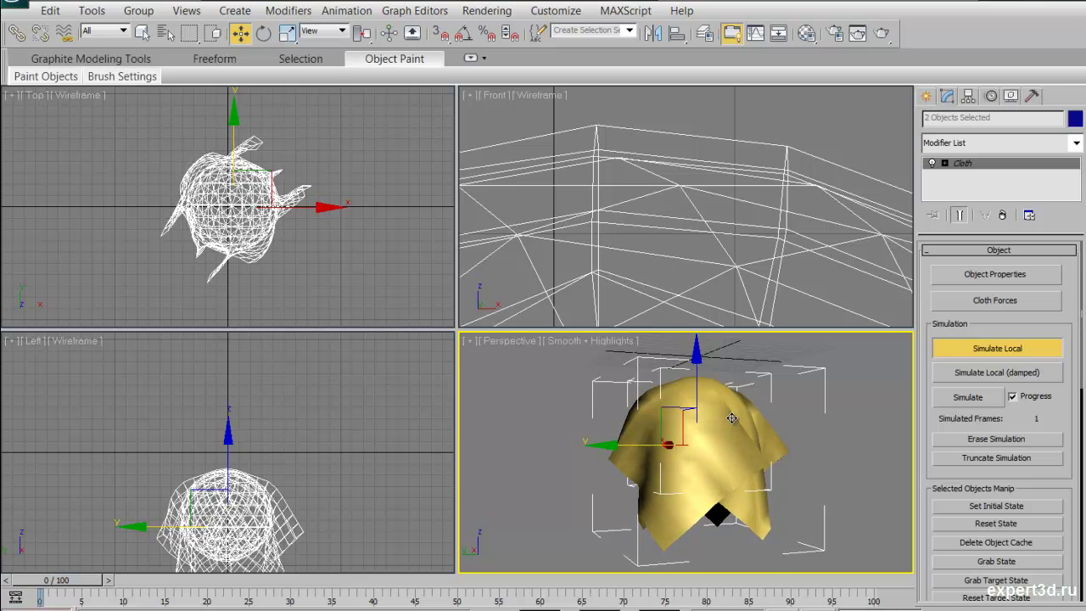
Stop the cloth simulation and zoom out the Front view
left_click(963, 351)
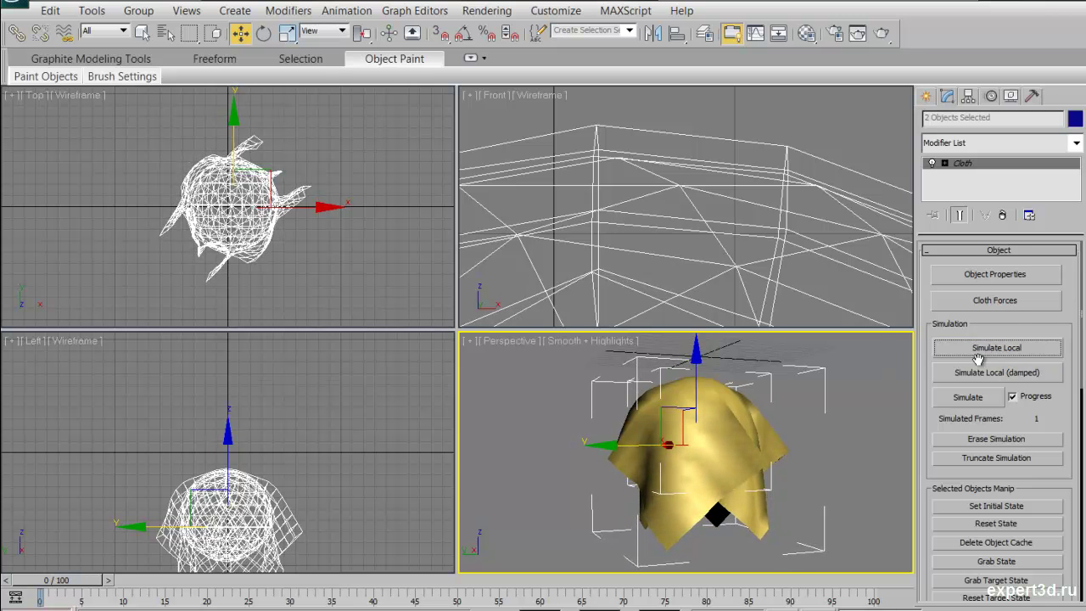
middle_click_drag(696, 290, 708, 191)
scroll(708, 191, "down", 3)
scroll(709, 235, "down", 2)
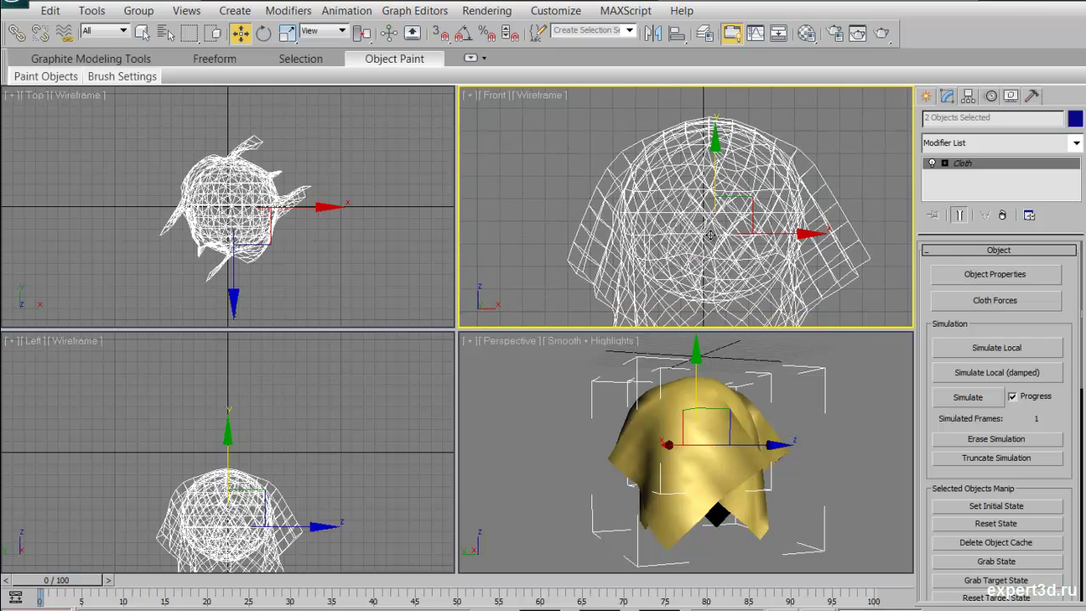
Delete GeoSphere001 and leave Plane001 selected
left_click(688, 279)
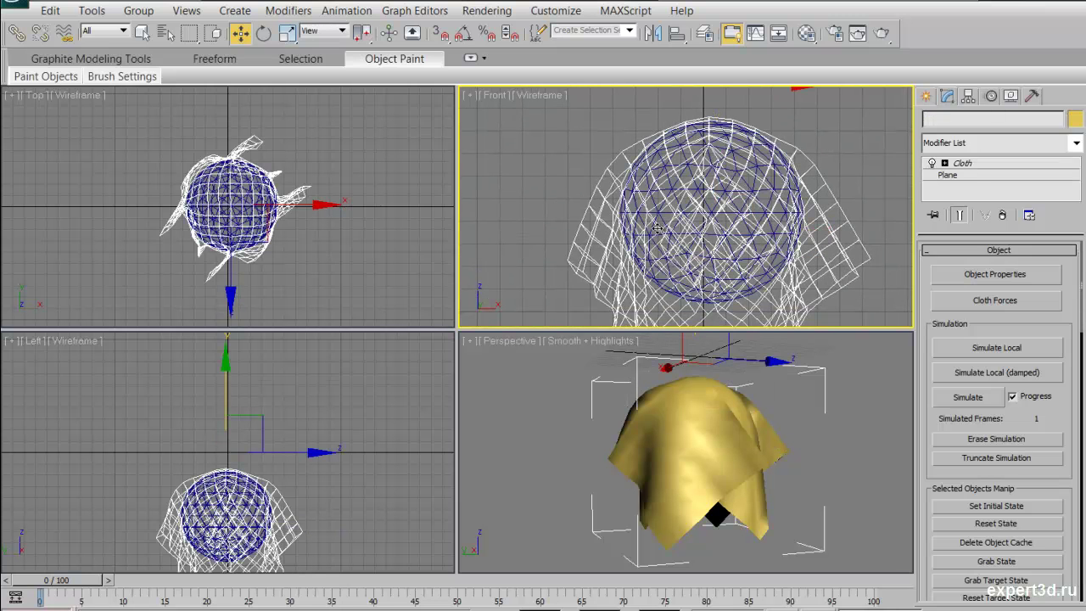
left_click(675, 200)
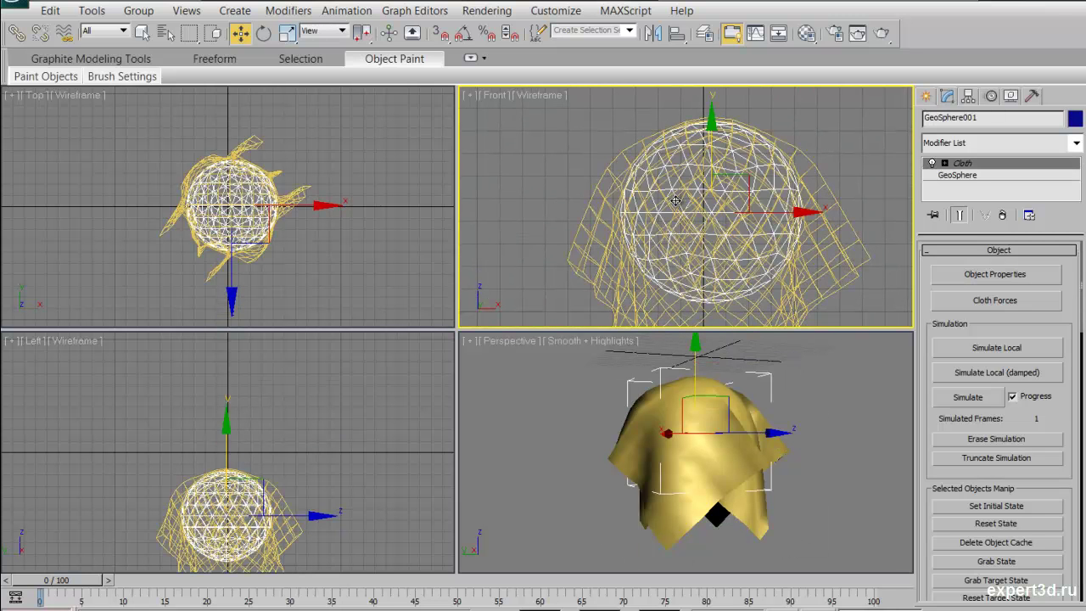
key("Delete")
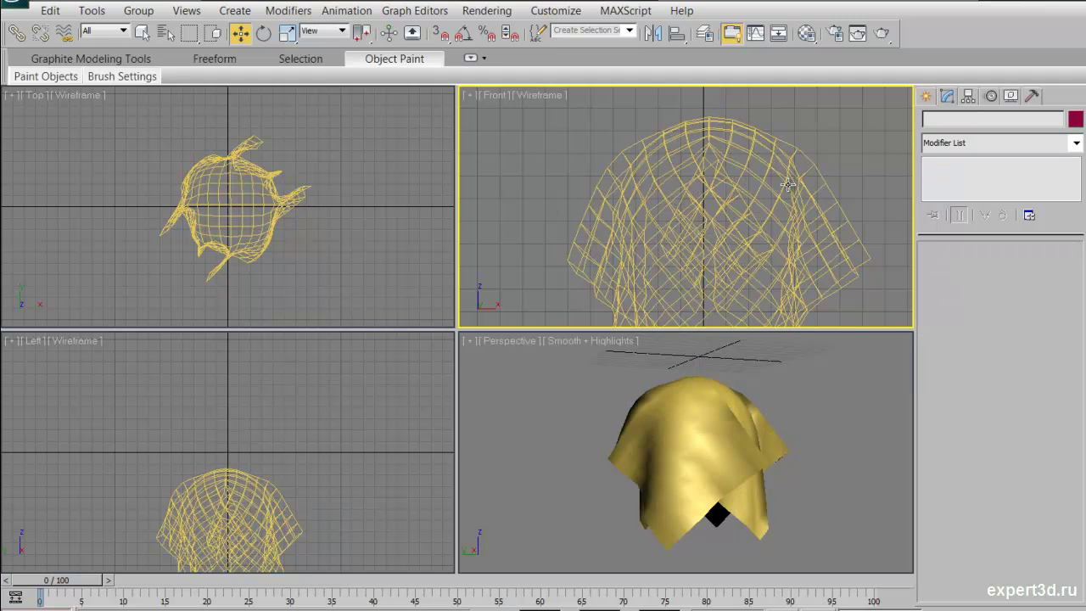
left_click(688, 131)
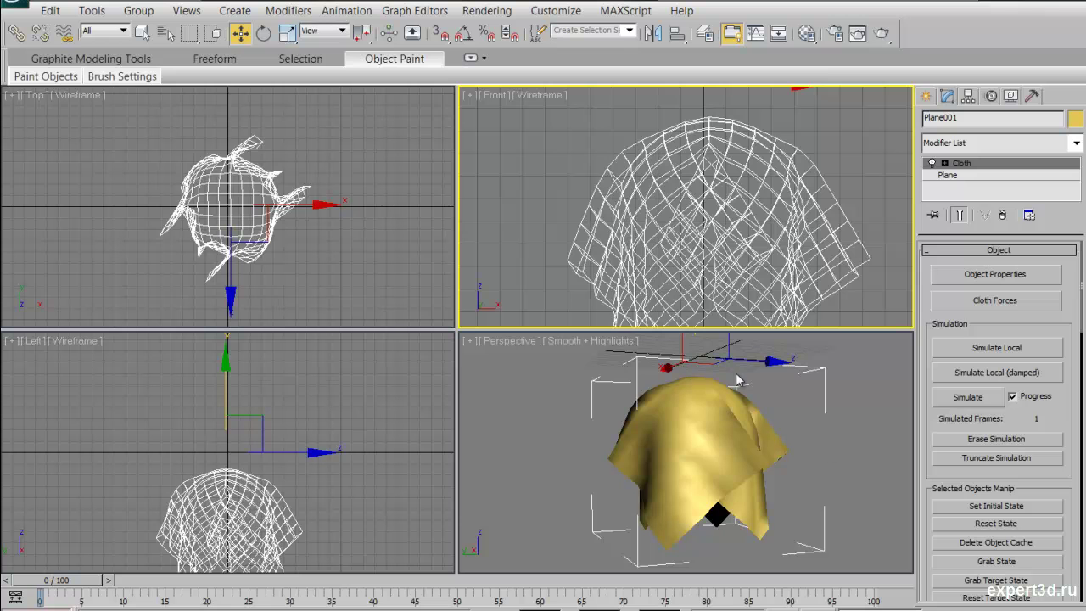
Convert Plane001 to an Editable Poly via the right-click menu, then inspect its folds
right_click(713, 190)
mouse_move(750, 359)
left_click(938, 377)
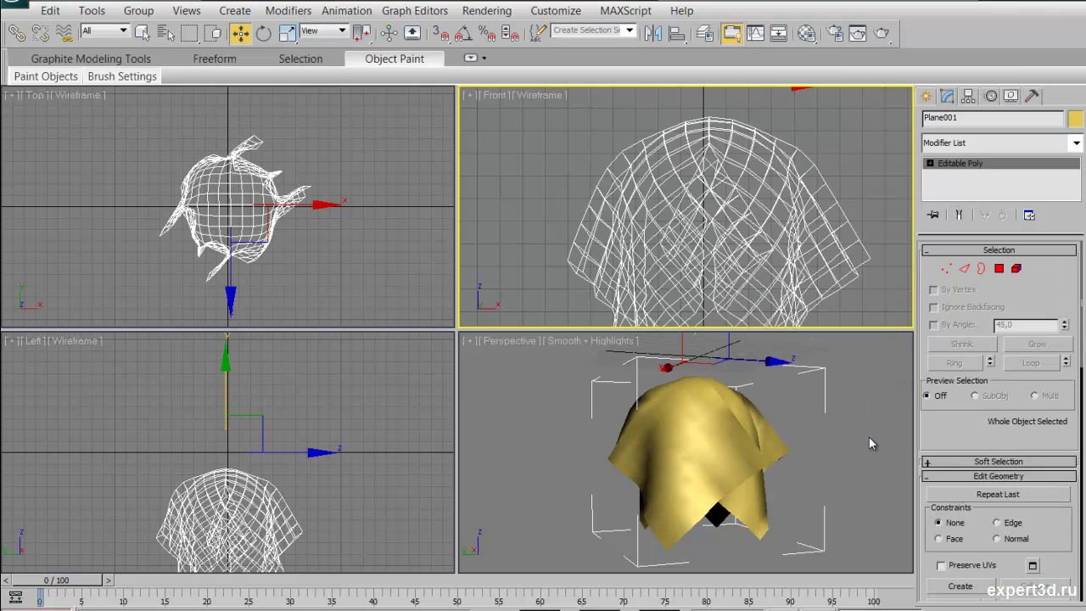
mouse_move(813, 427)
middle_mouse_down("alt")
mouse_move(736, 434)
mouse_move(906, 435)
mouse_move(921, 415)
middle_mouse_up("alt")
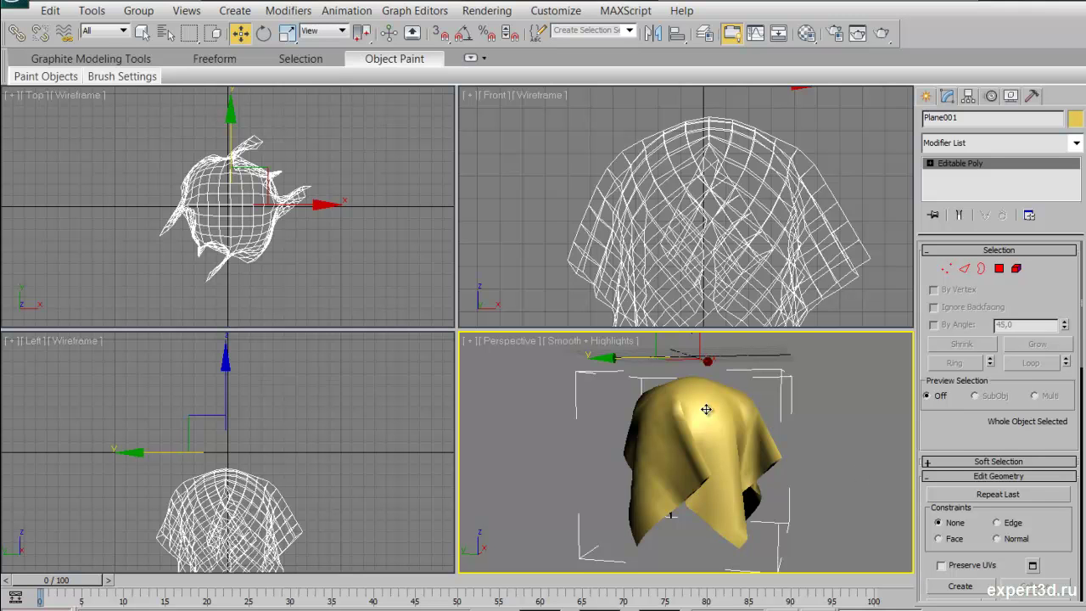
middle_click_drag(680, 406, 685, 413, "alt")
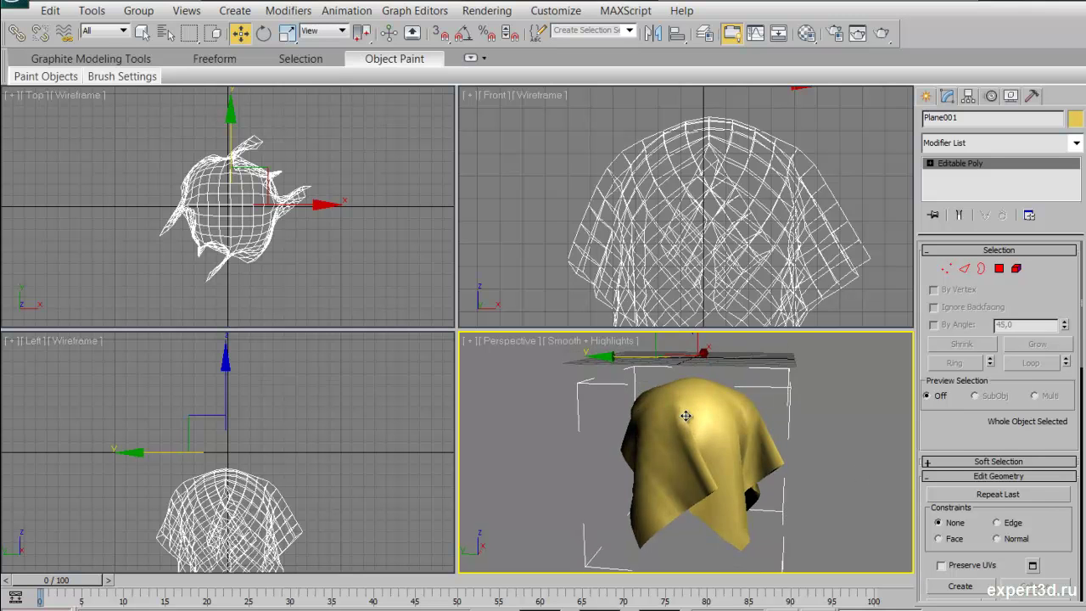